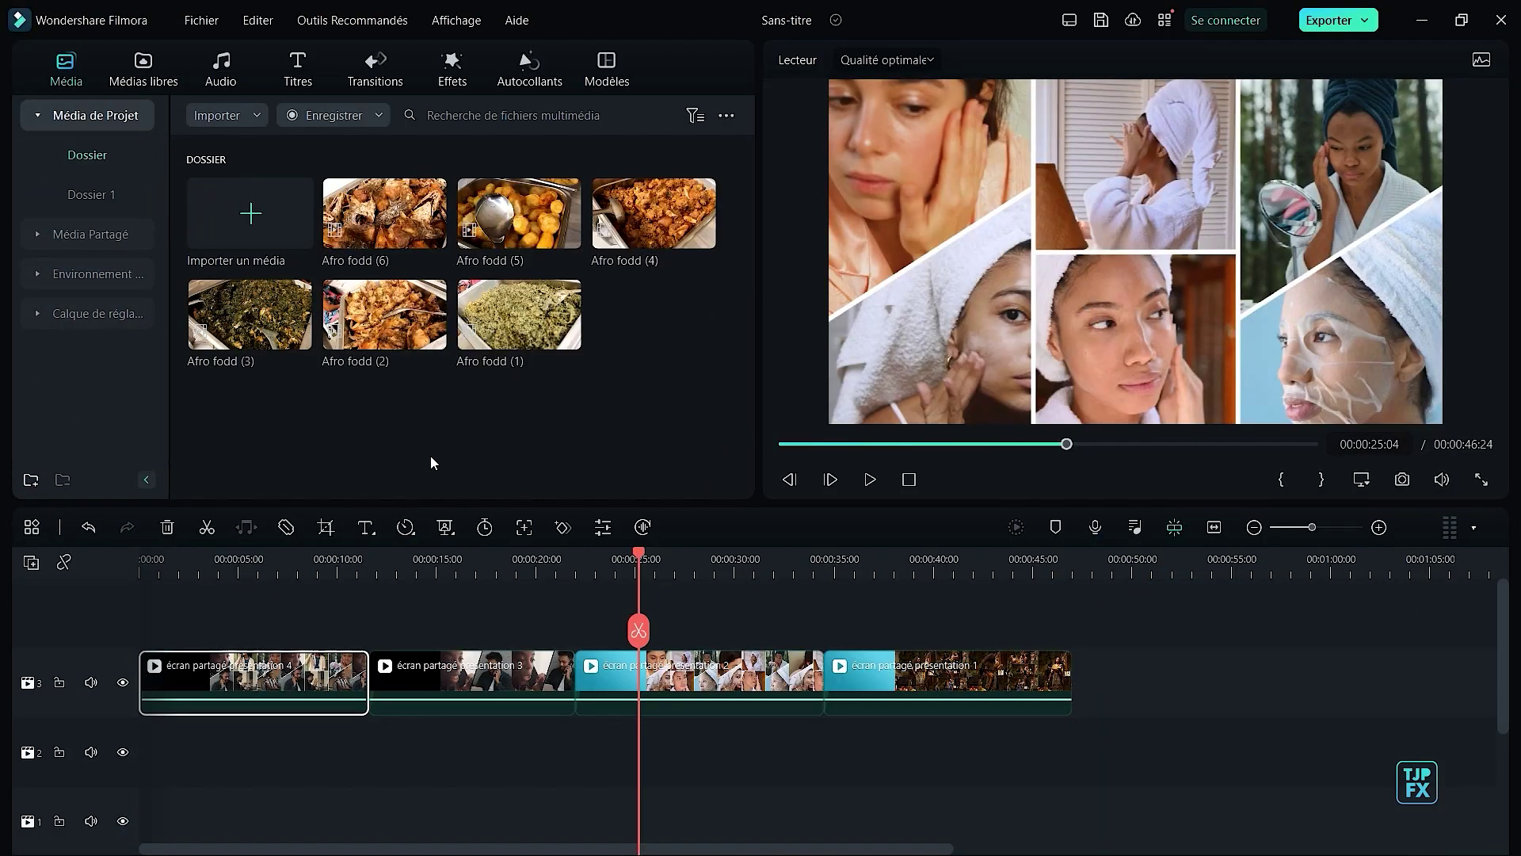
Show the Basique split screen templates.
left_click(607, 69)
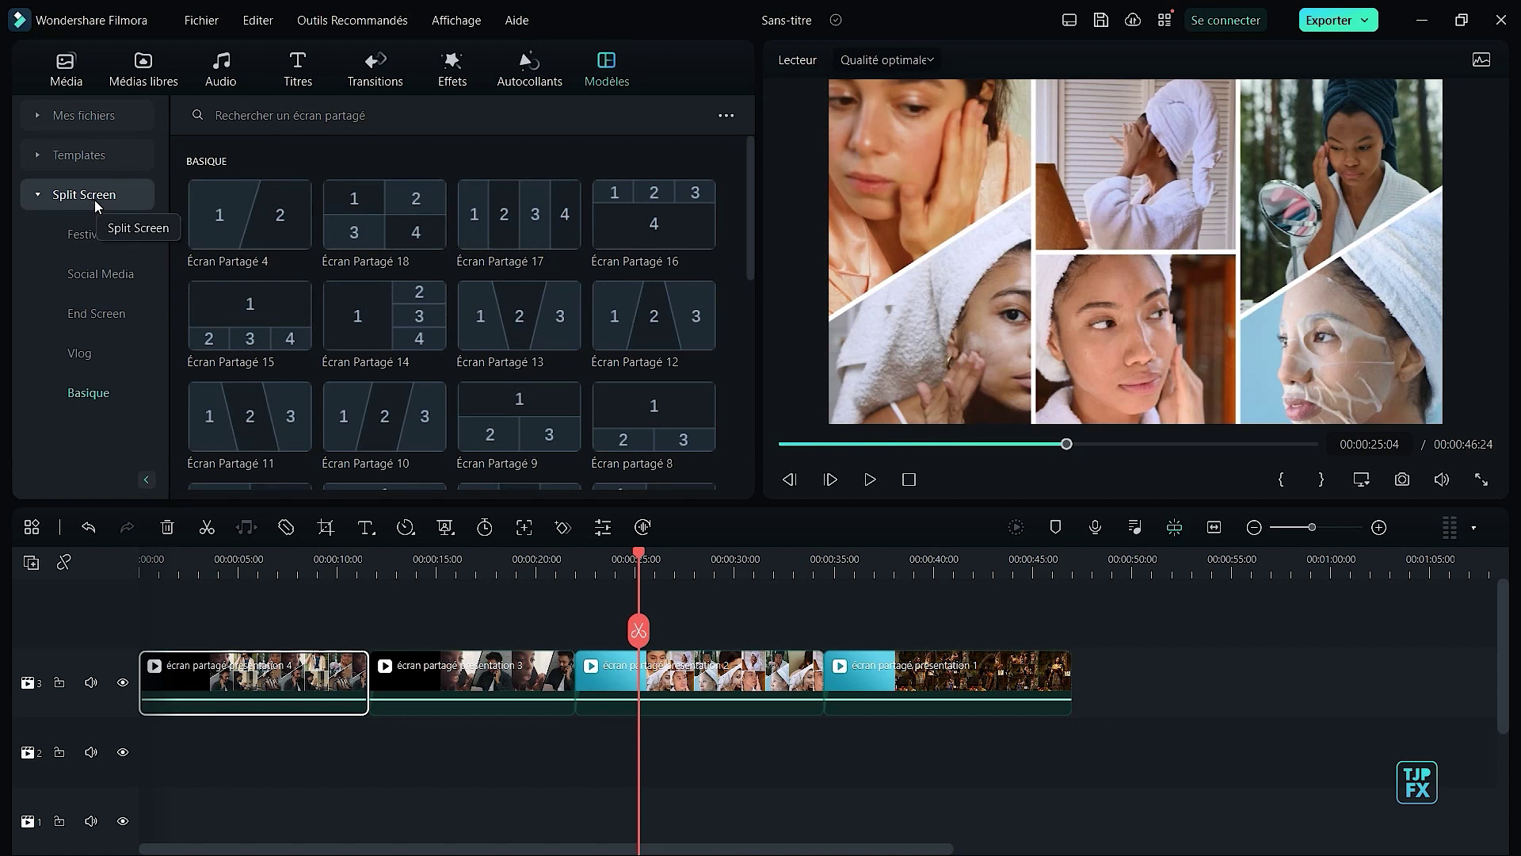
left_click(750, 147)
mouse_move(751, 147)
left_mouse_down()
mouse_move(749, 394)
mouse_move(750, 133)
left_mouse_up()
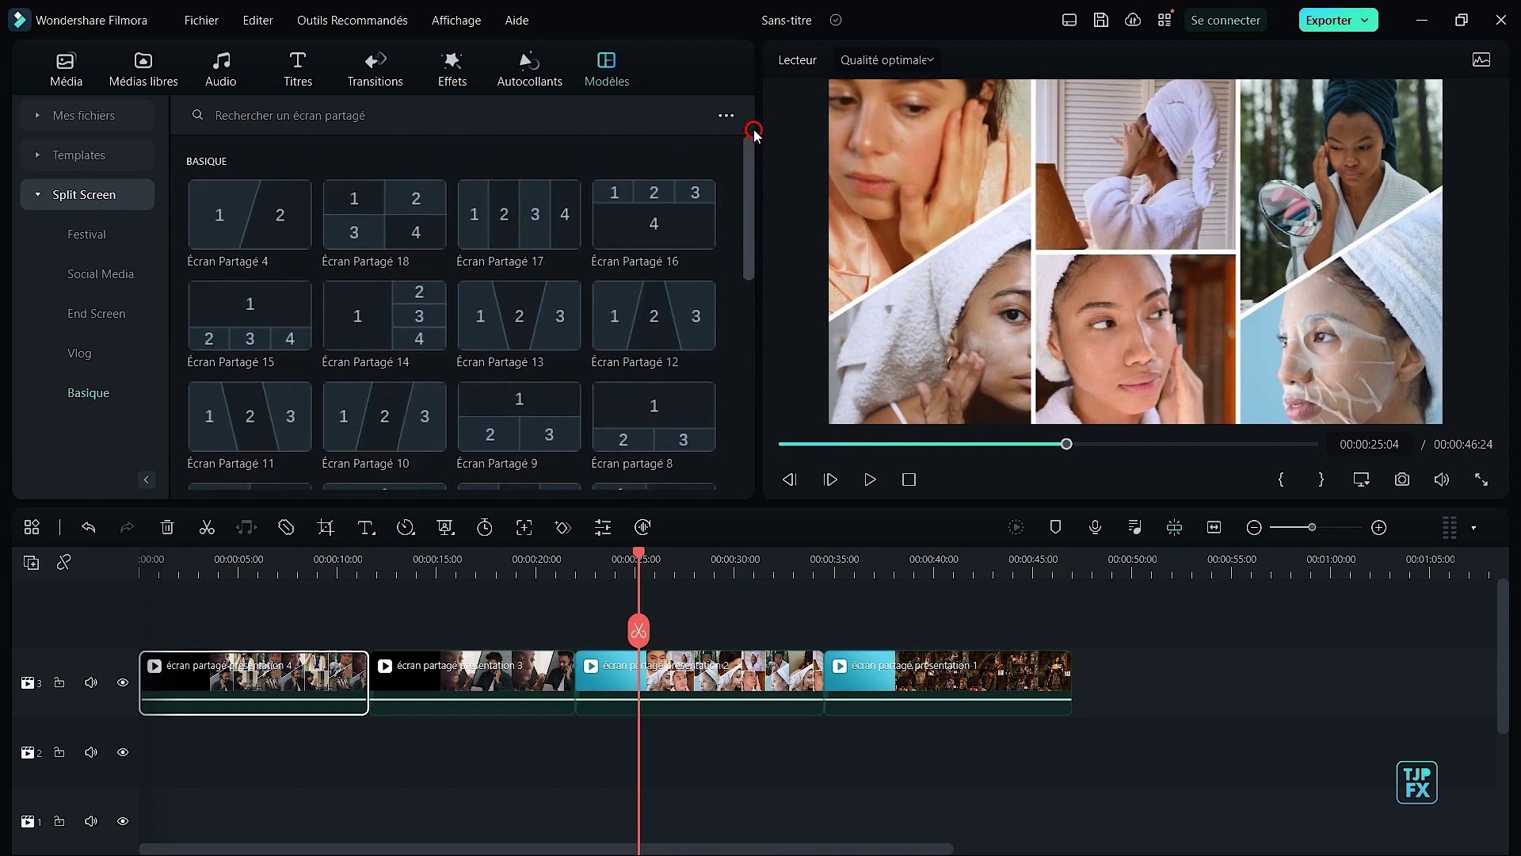
Remove all clips from the timeline and place the Écran Partagé 4 template at the start of track 3.
key("ctrl+a")
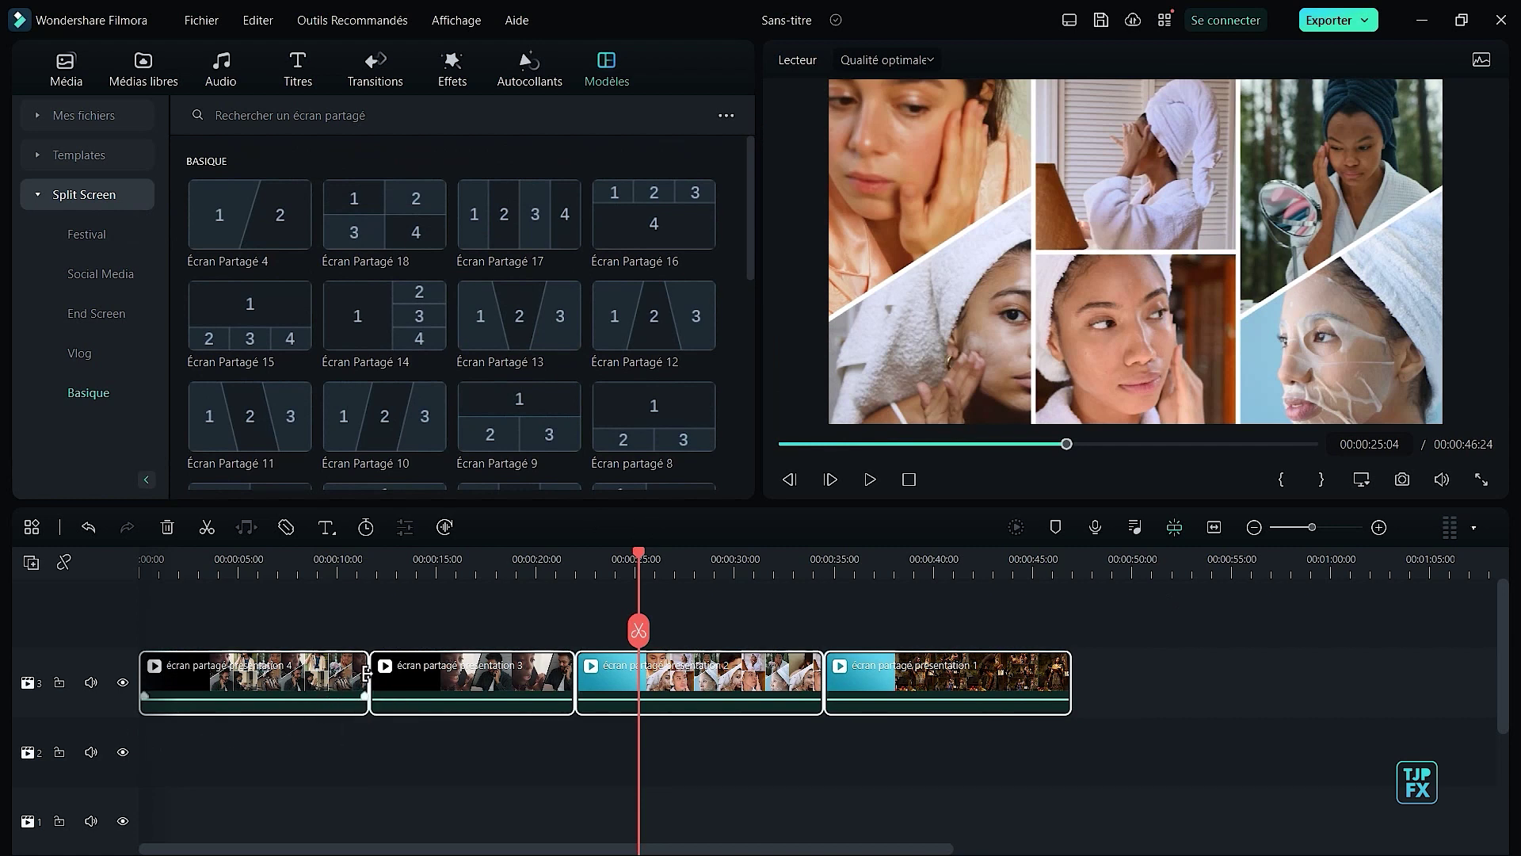
left_click(168, 529)
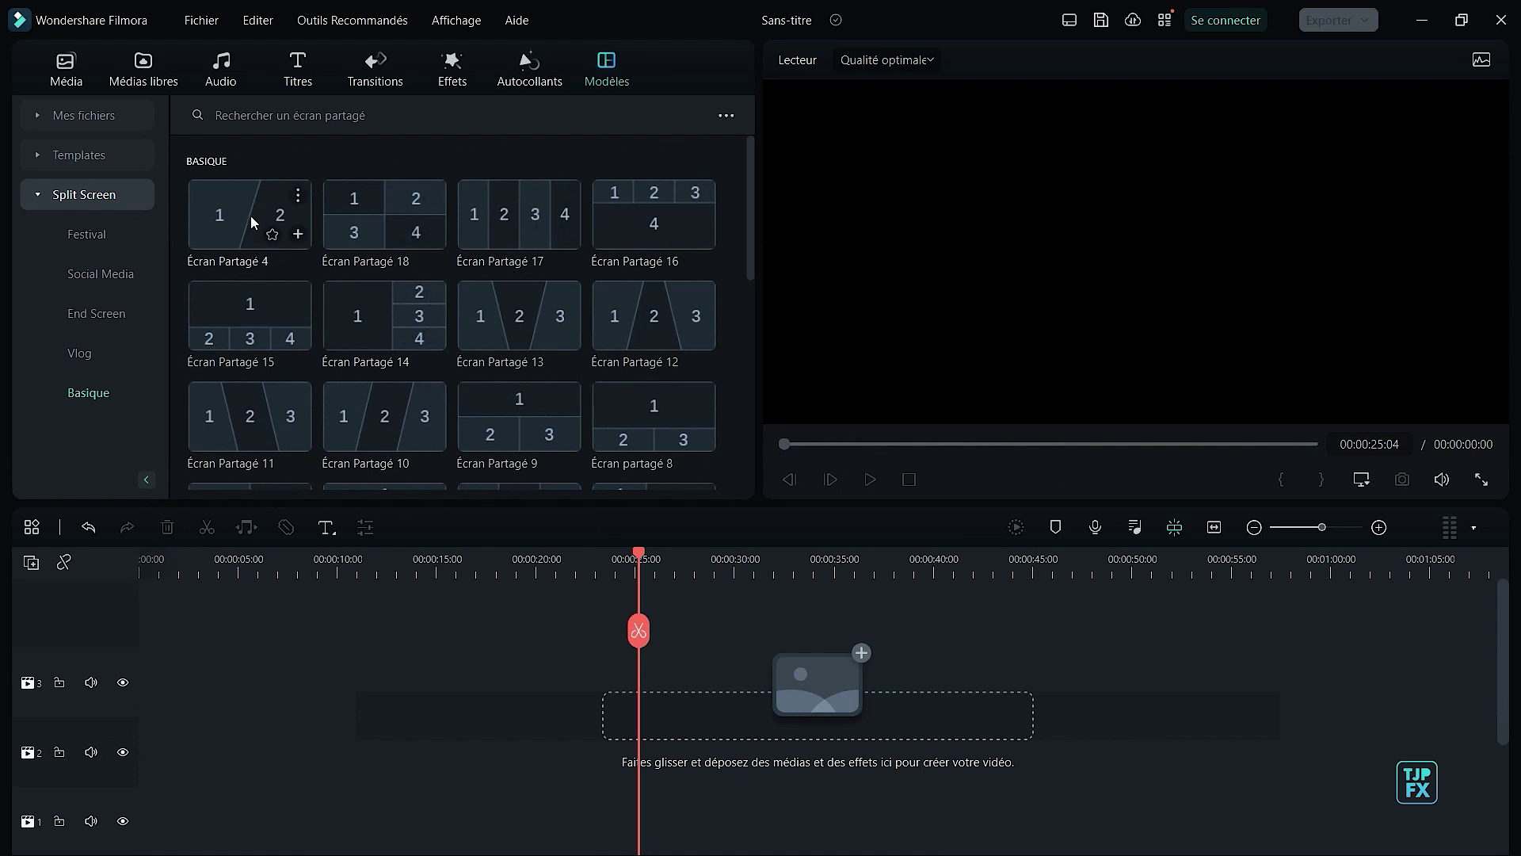
left_click_drag(253, 221, 150, 667)
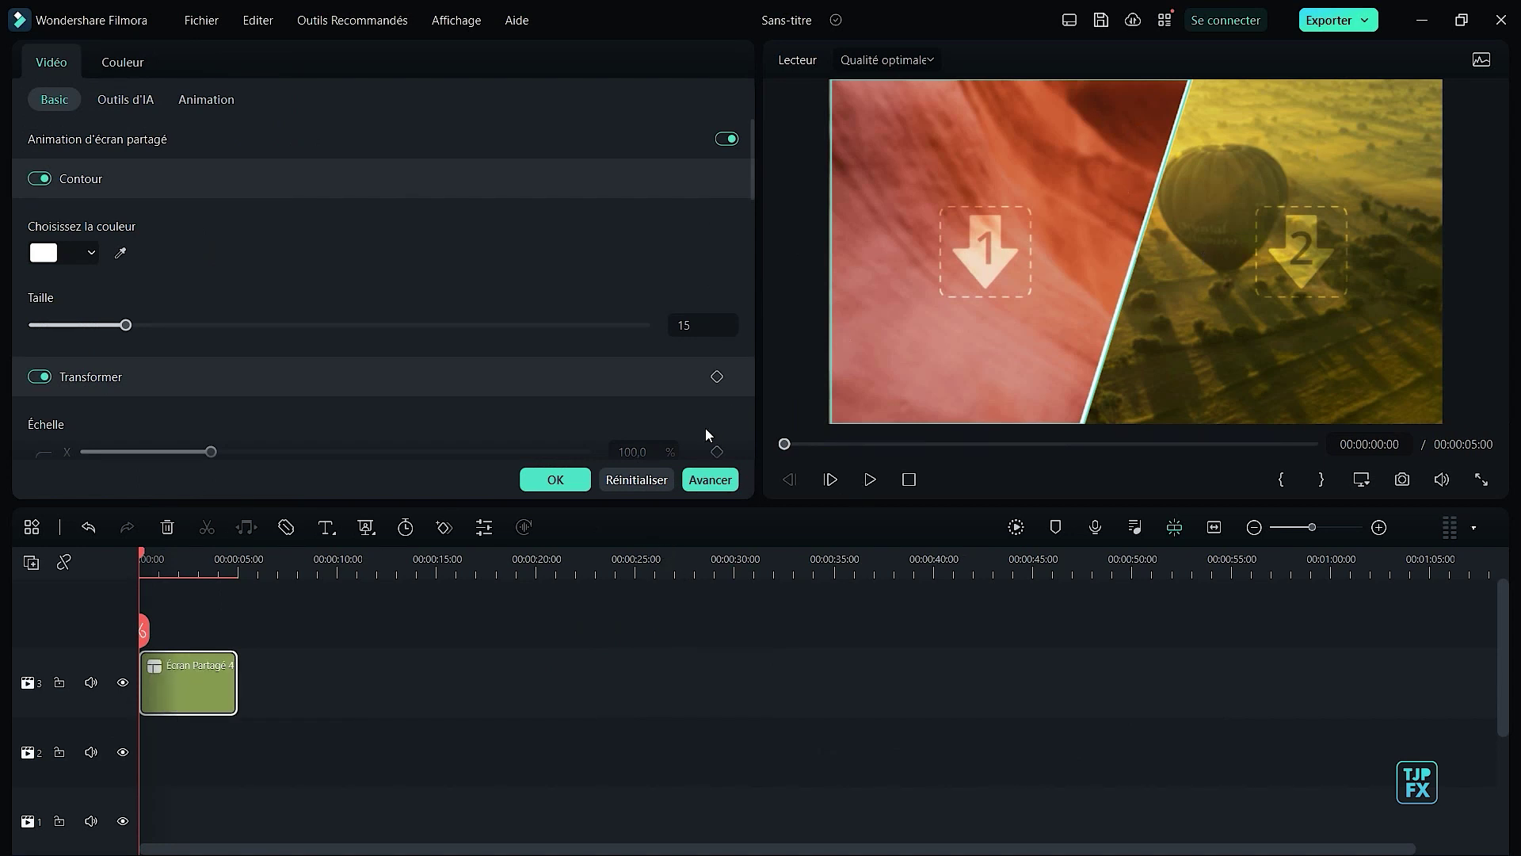
left_click(556, 485)
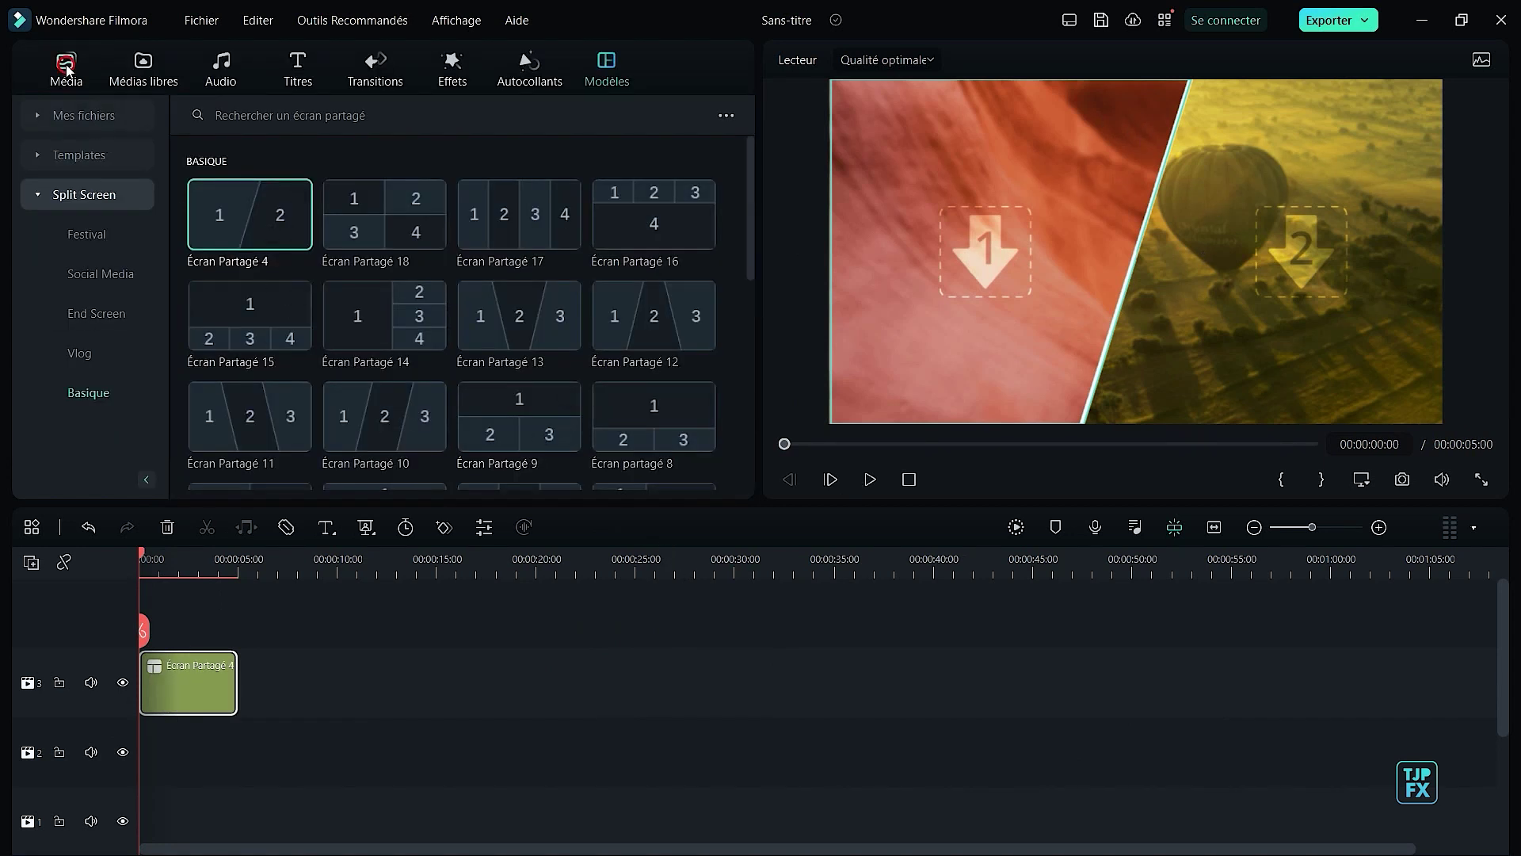
Fill split screen slot 1 with Afro fodd (6) and slot 2 with Afro fodd (3) from the project media.
left_click(66, 69)
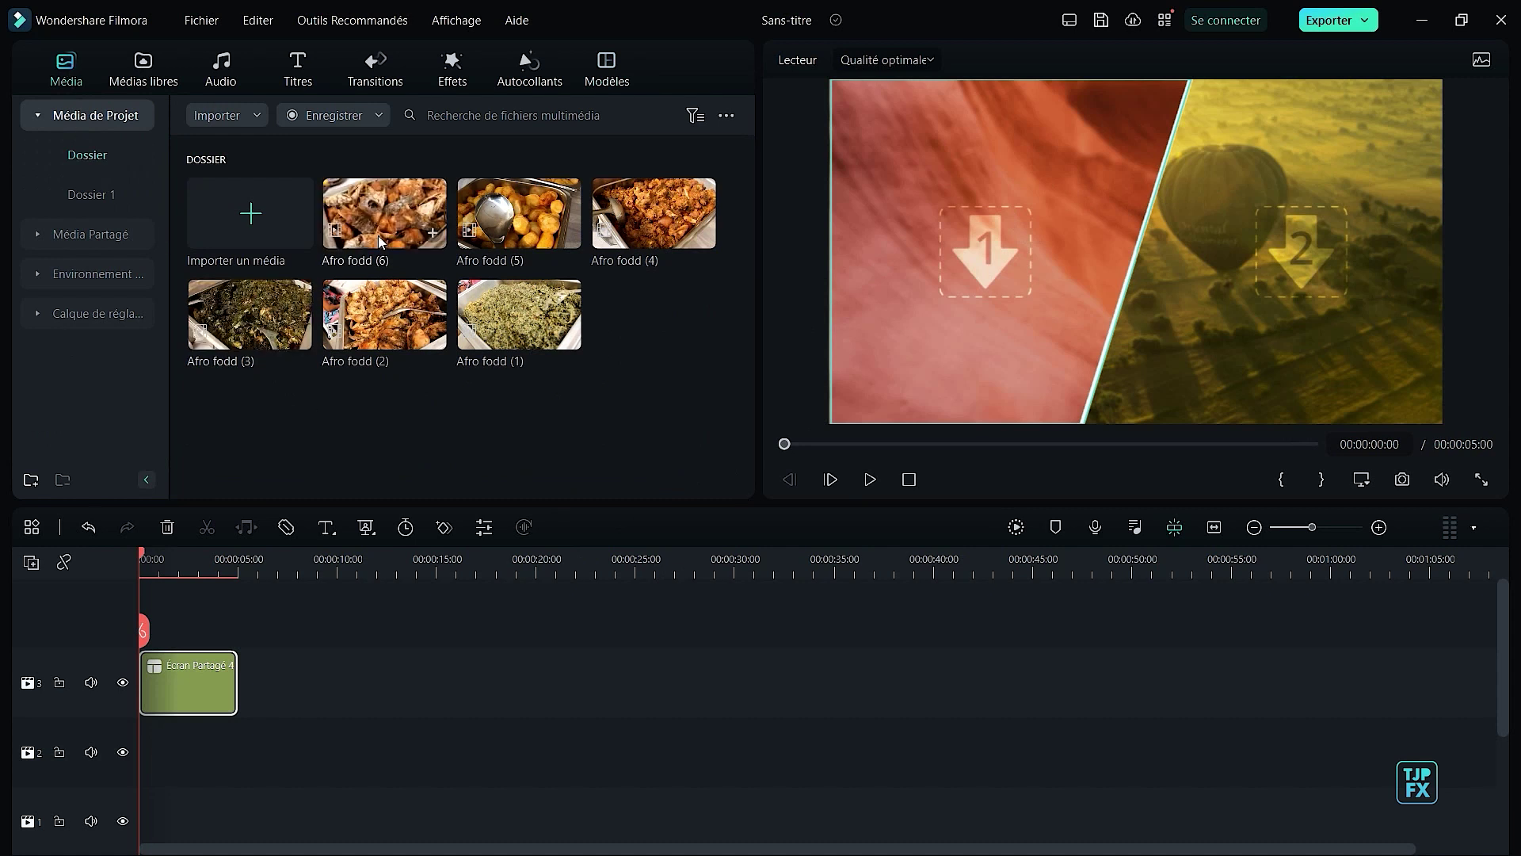
left_click_drag(377, 213, 981, 365)
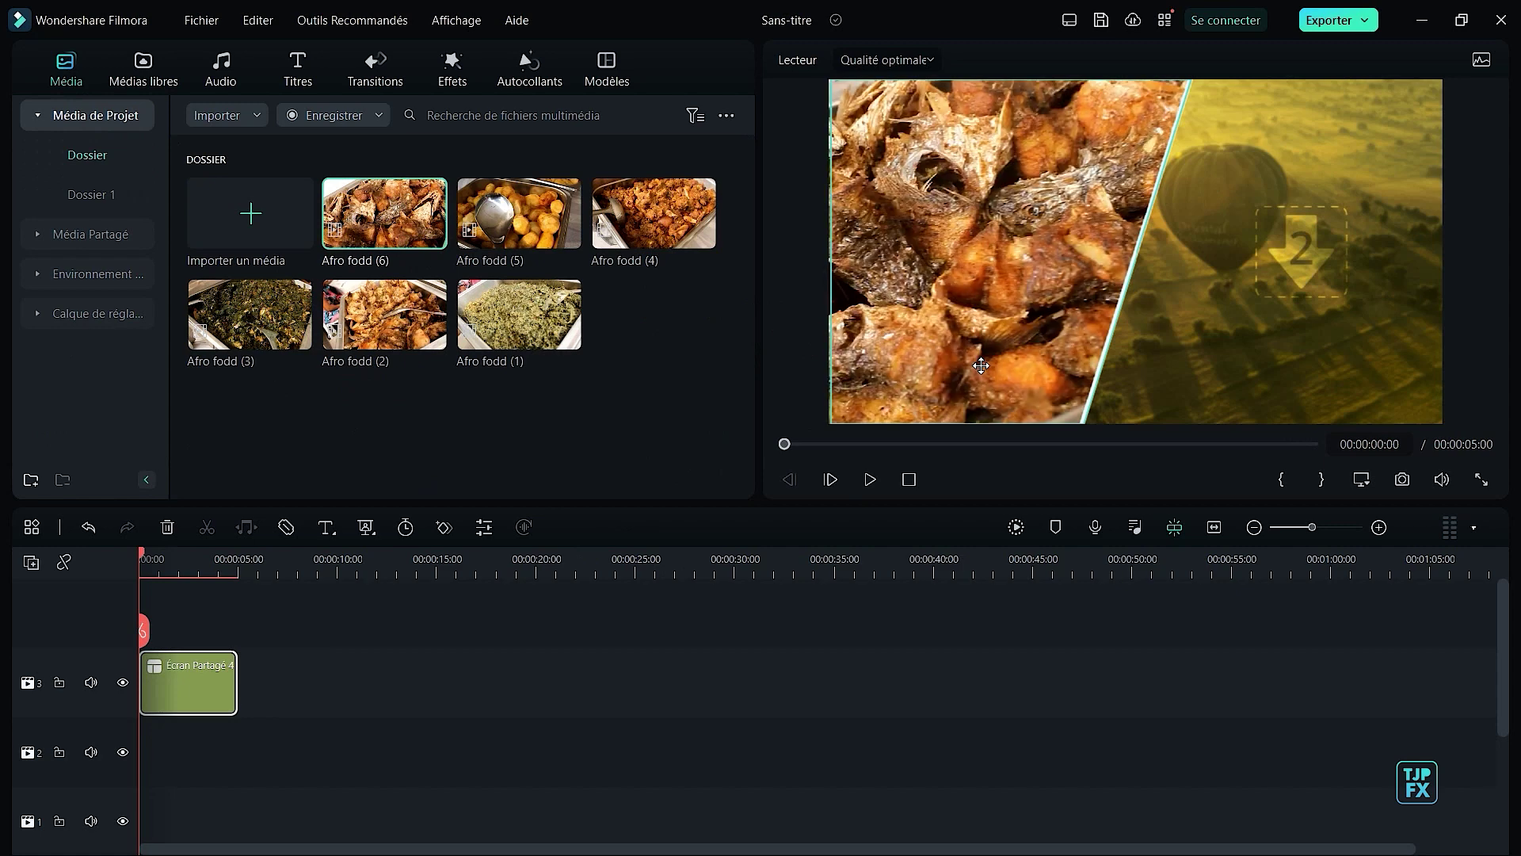
left_click_drag(252, 321, 1214, 334)
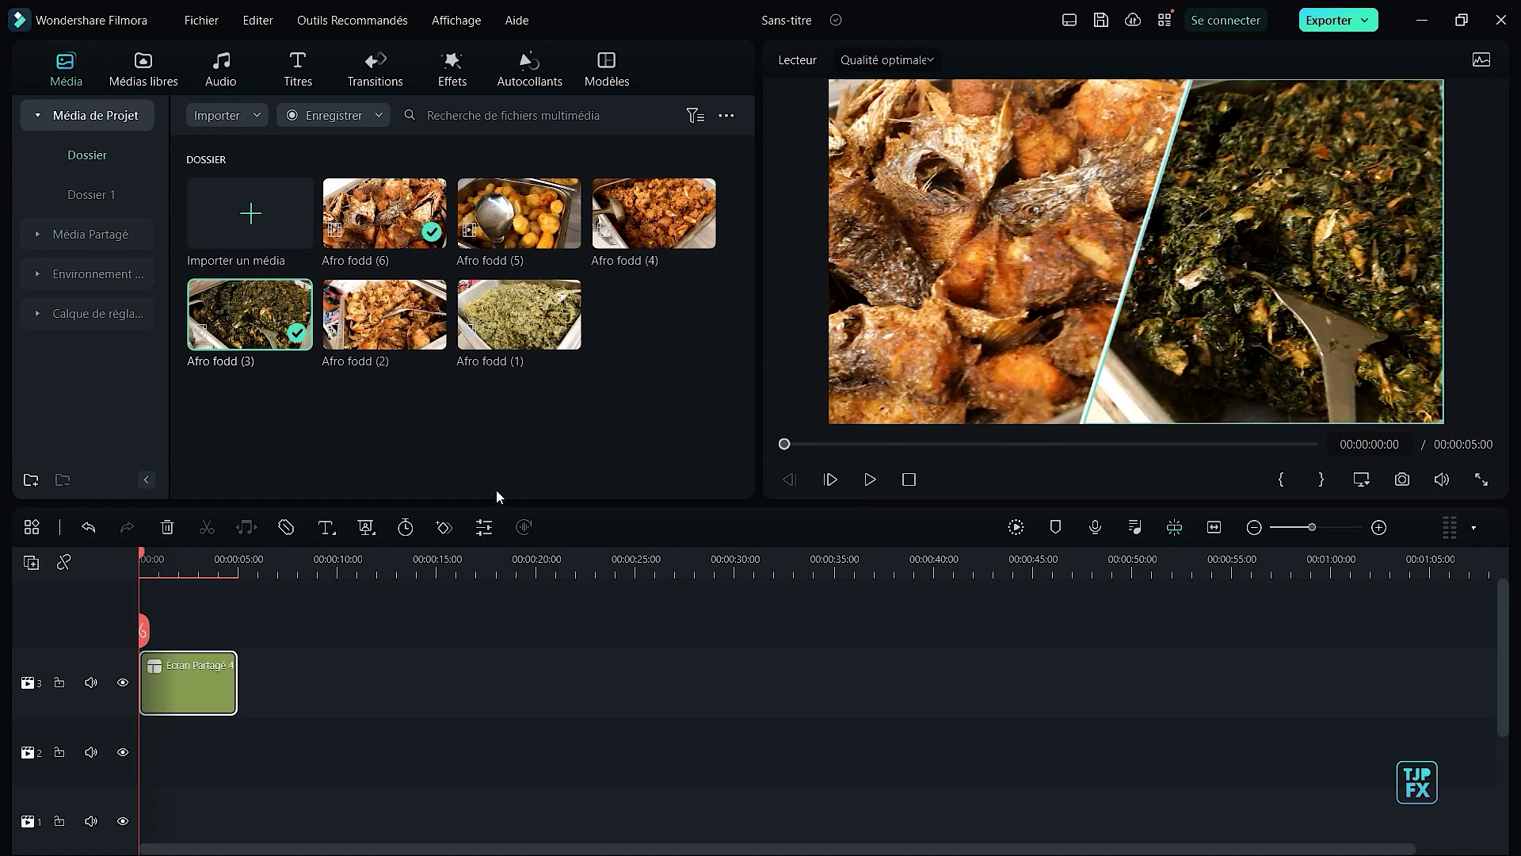
Switch the split screen's Contour outline off and back on in its settings.
left_click(483, 526)
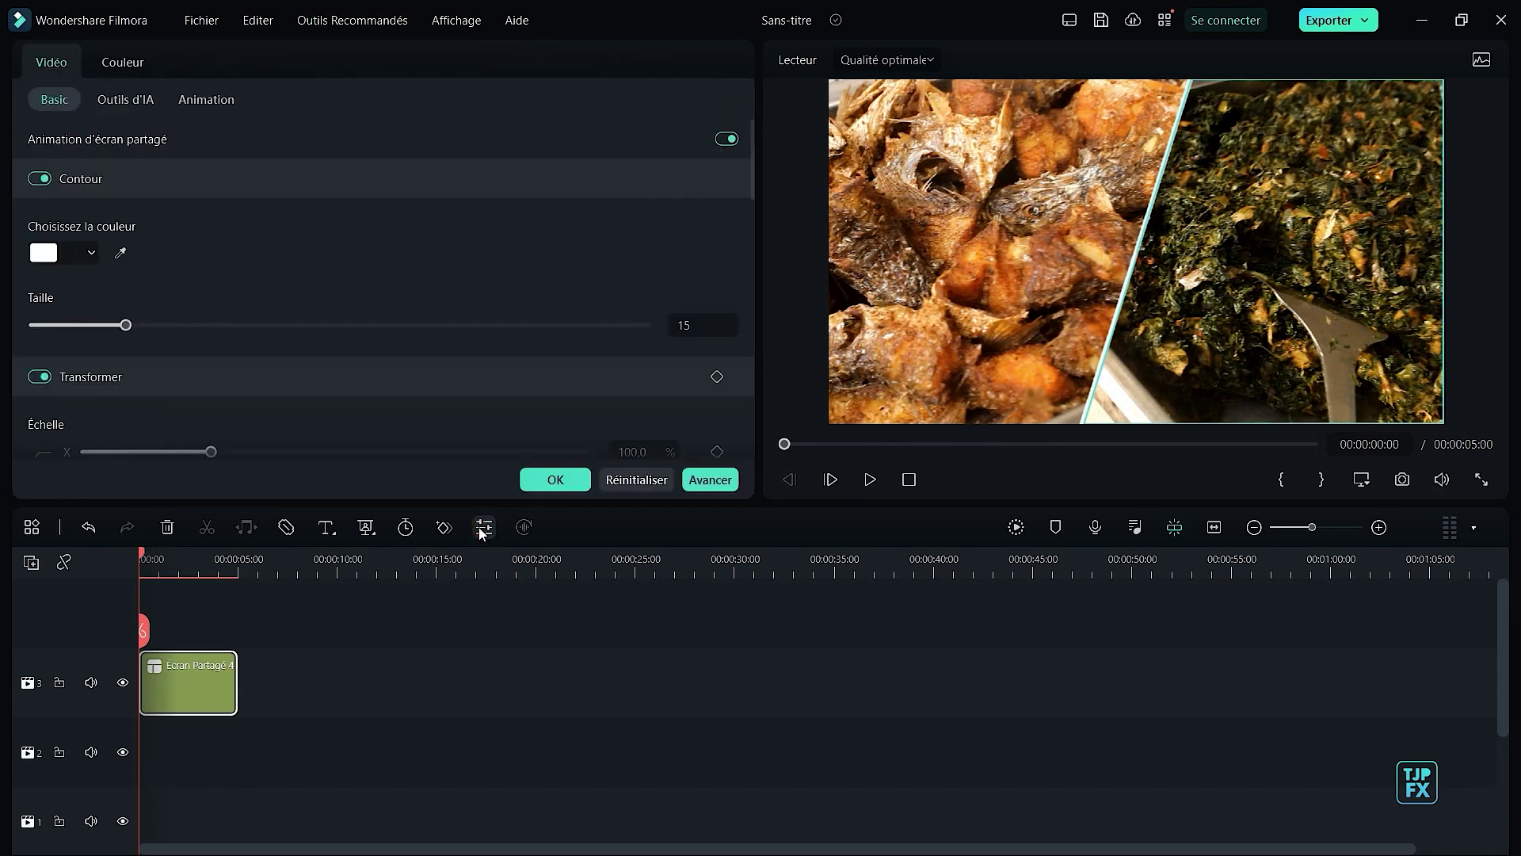
left_click(35, 179)
left_click(36, 179)
left_click(36, 180)
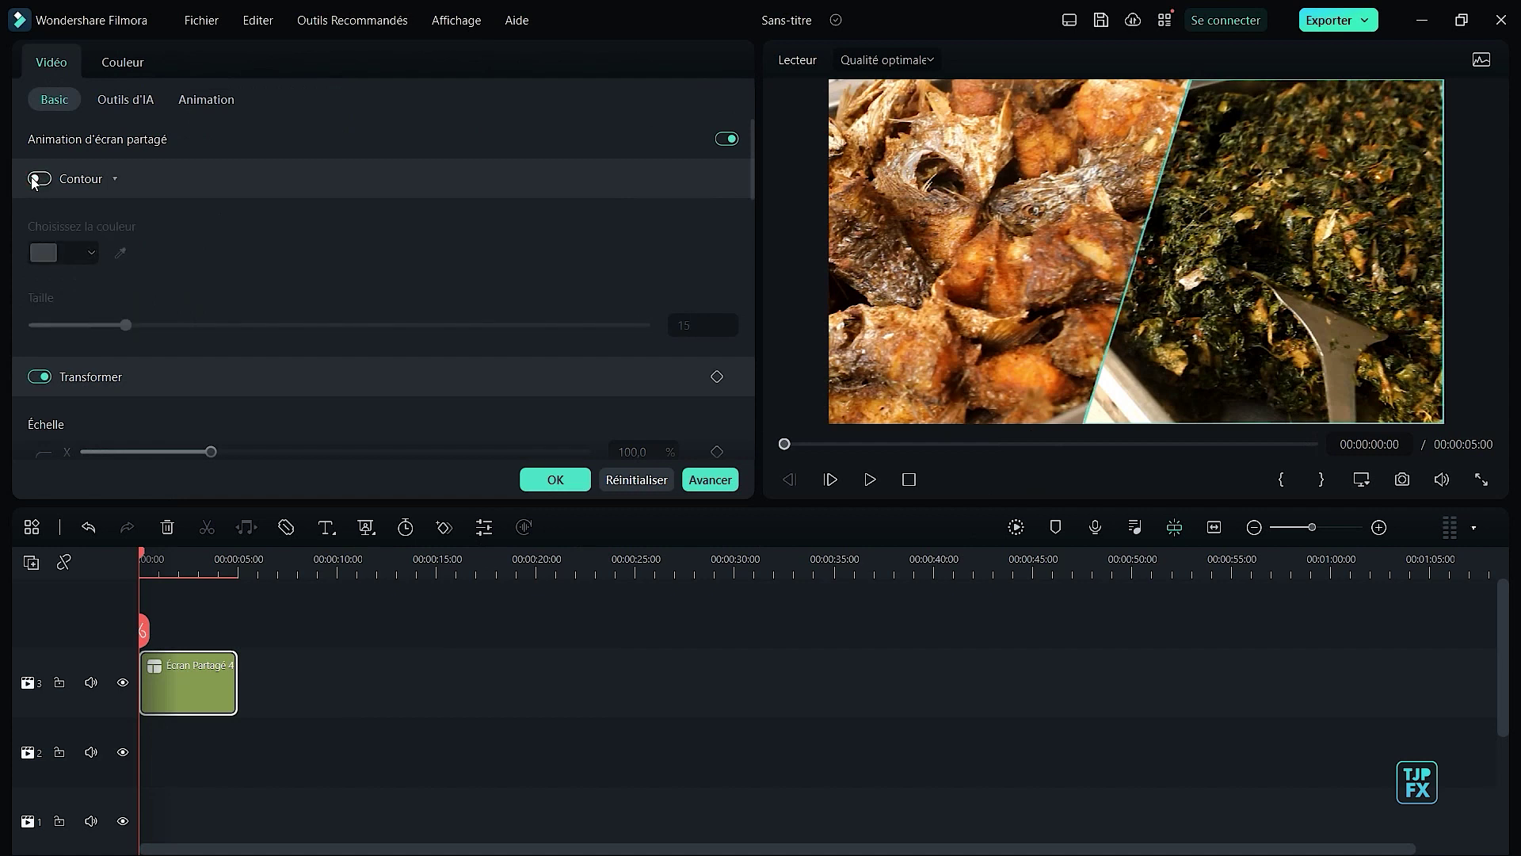
left_click(35, 179)
Set the split screen's outline colour to black and its size to 27.
left_click(92, 253)
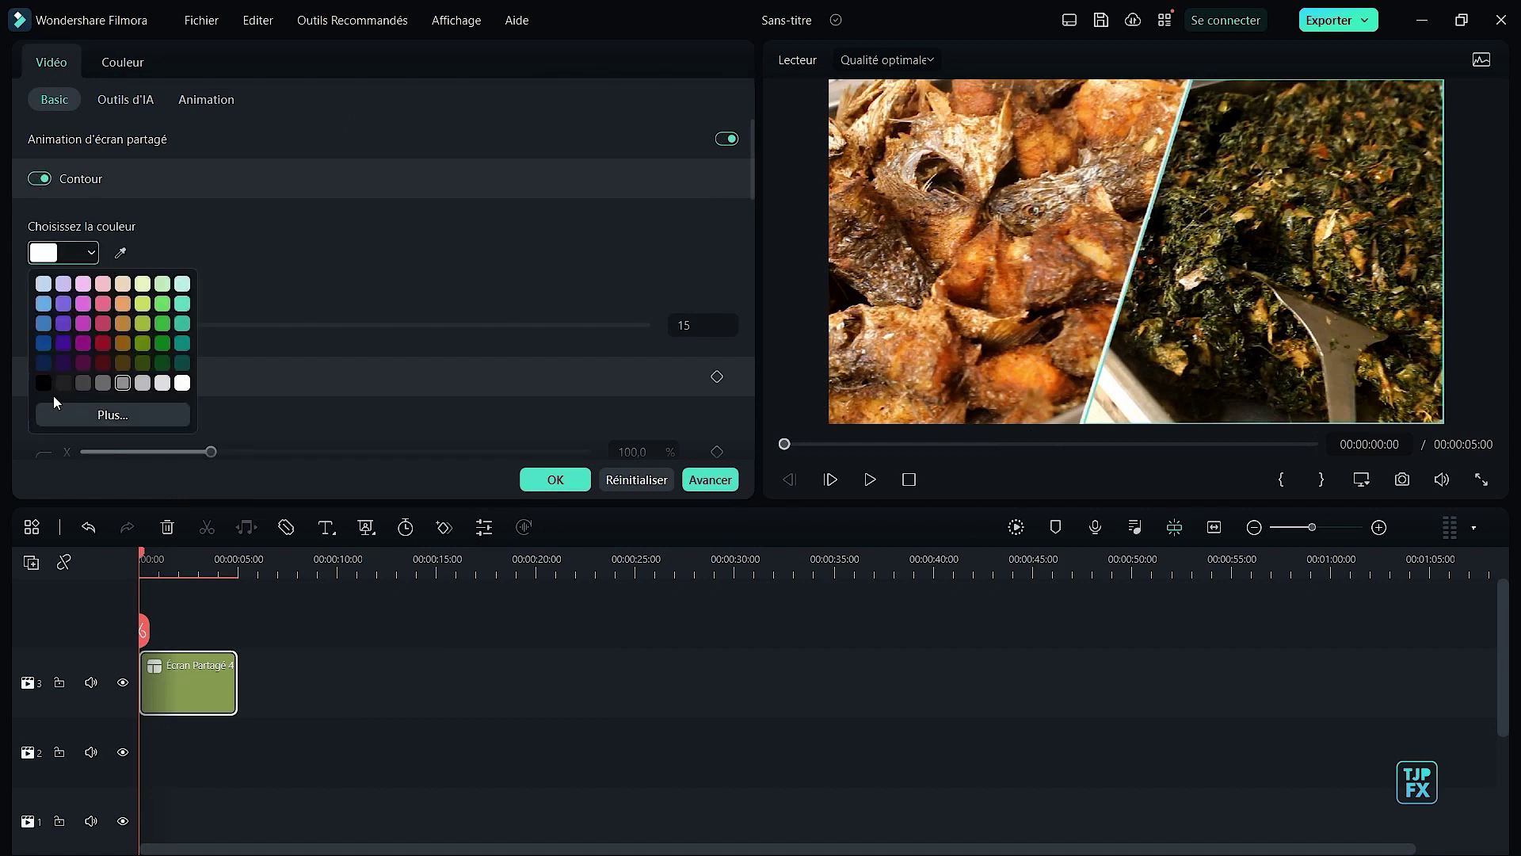
left_click(45, 383)
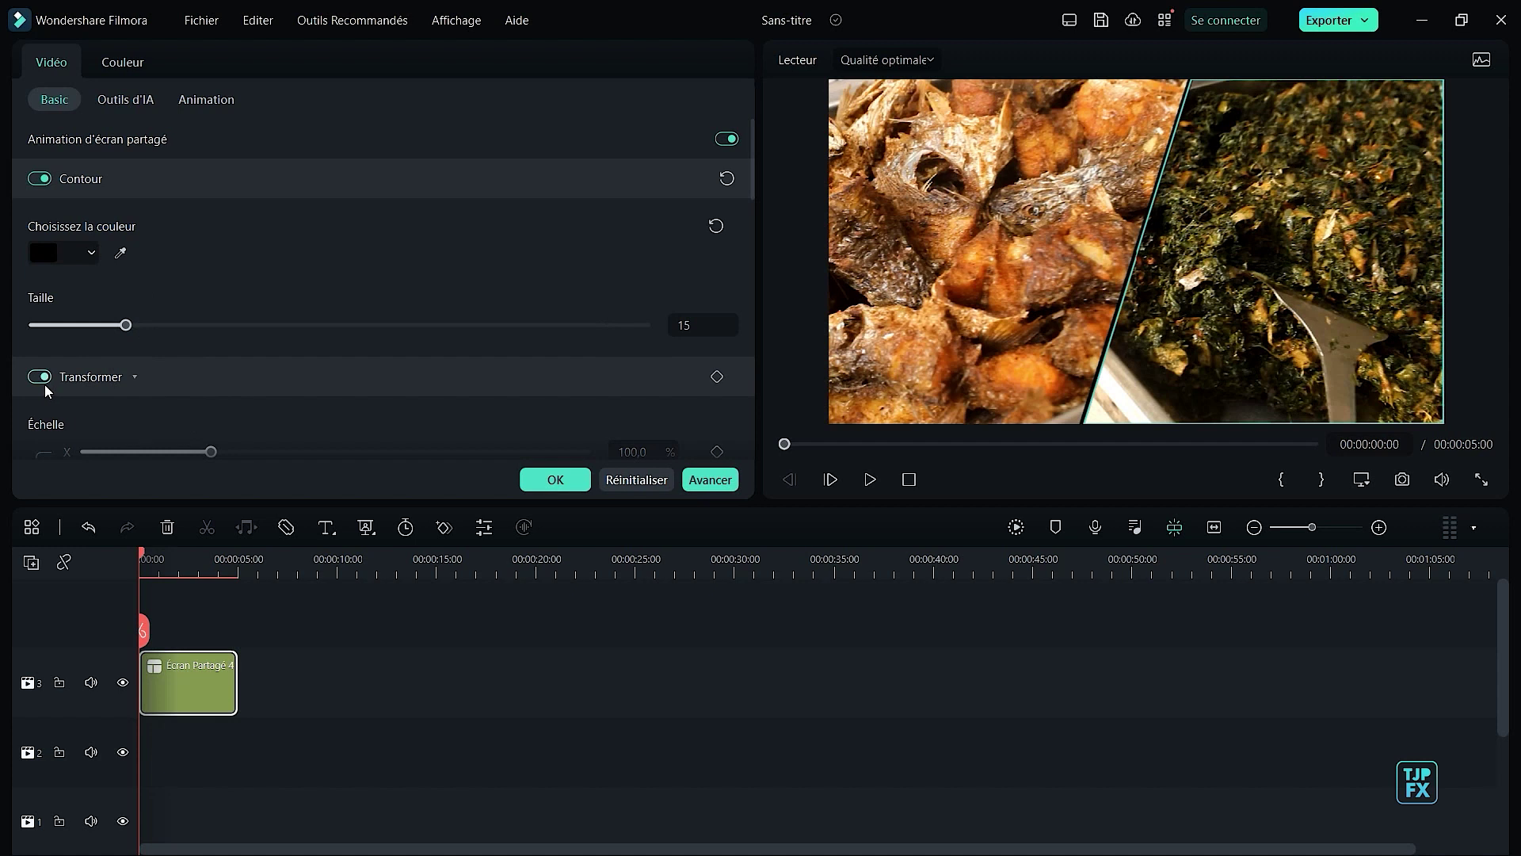
left_click(45, 255)
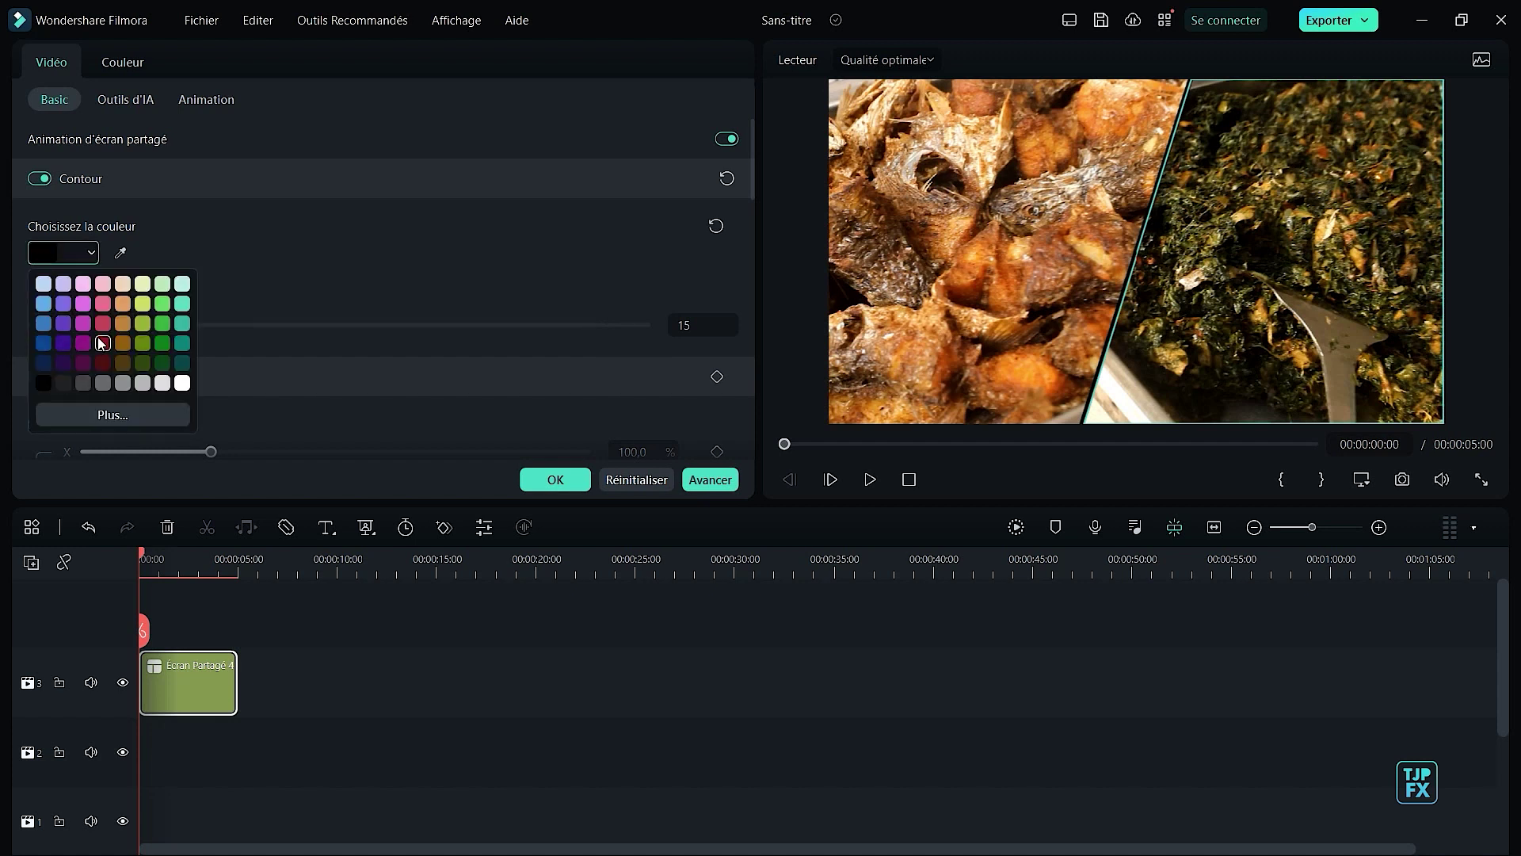
left_click(103, 342)
left_click(58, 252)
left_click(45, 384)
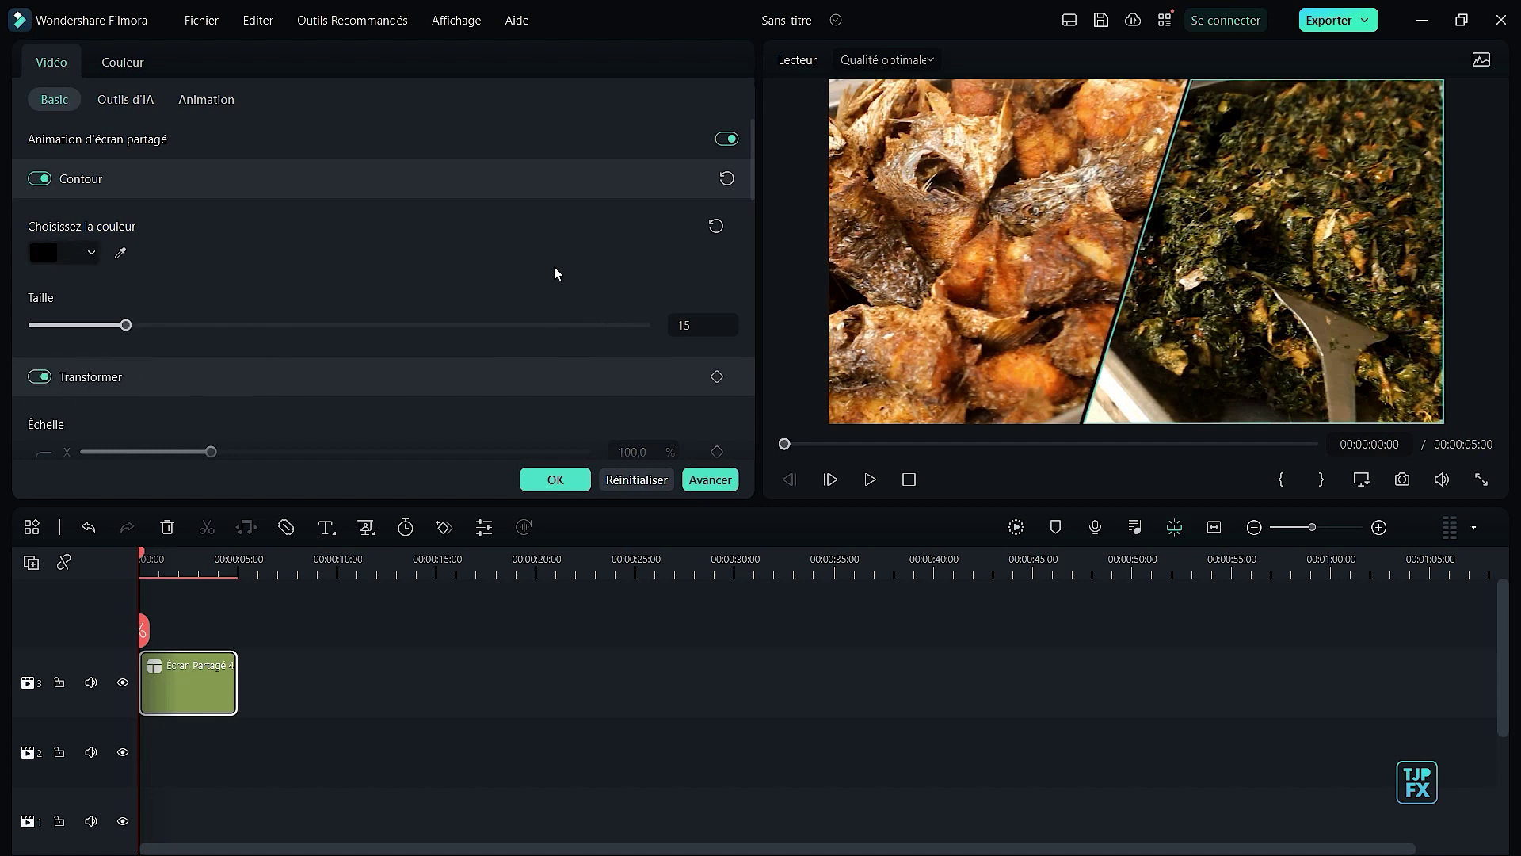
left_click_drag(124, 325, 199, 328)
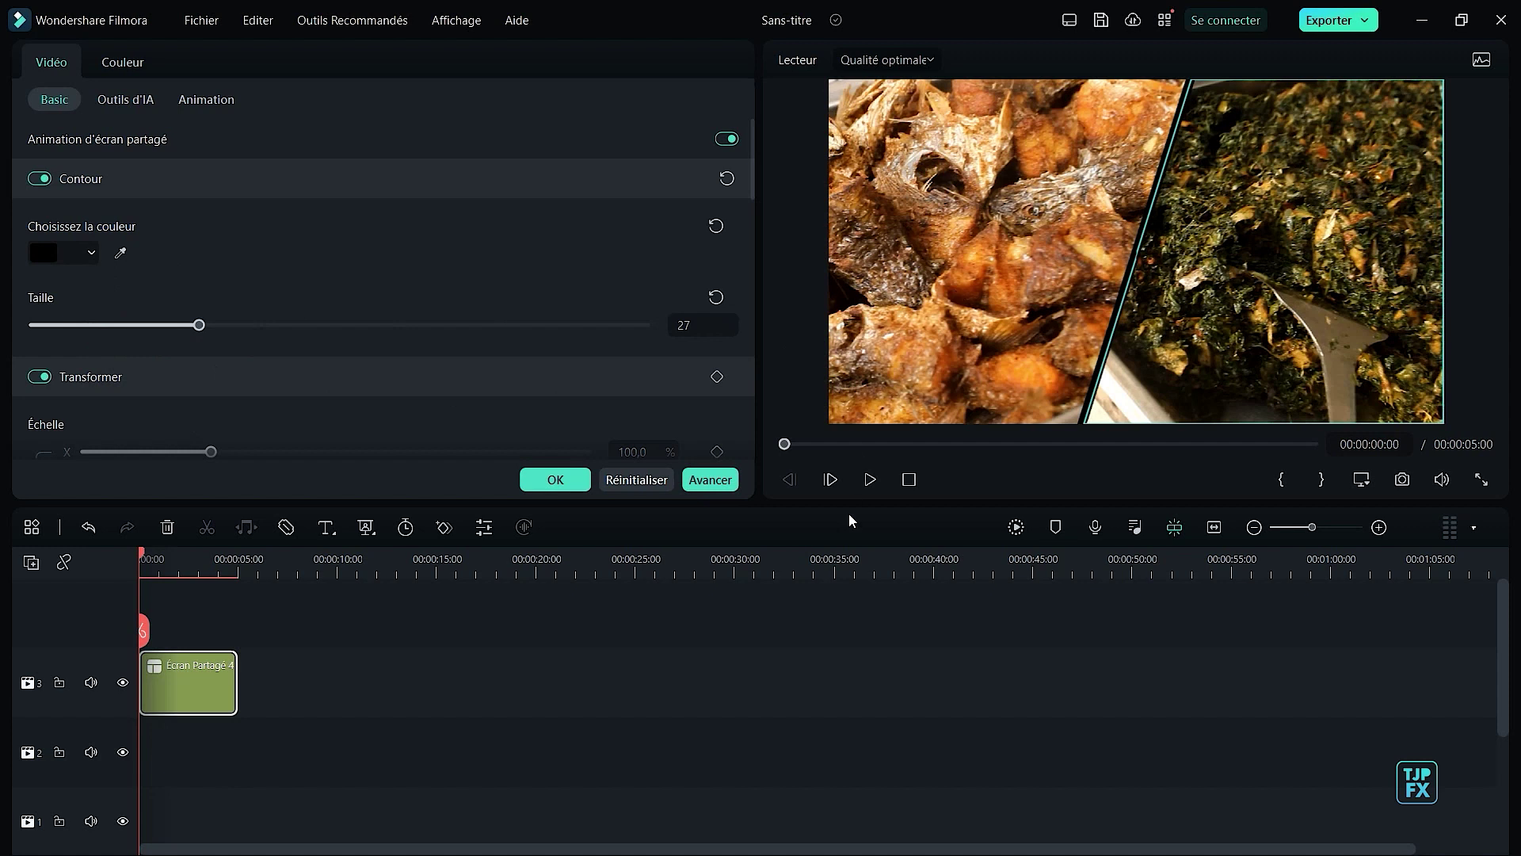
Slightly enlarge the clip in split screen slot 1 and mute its sound.
left_click(948, 232)
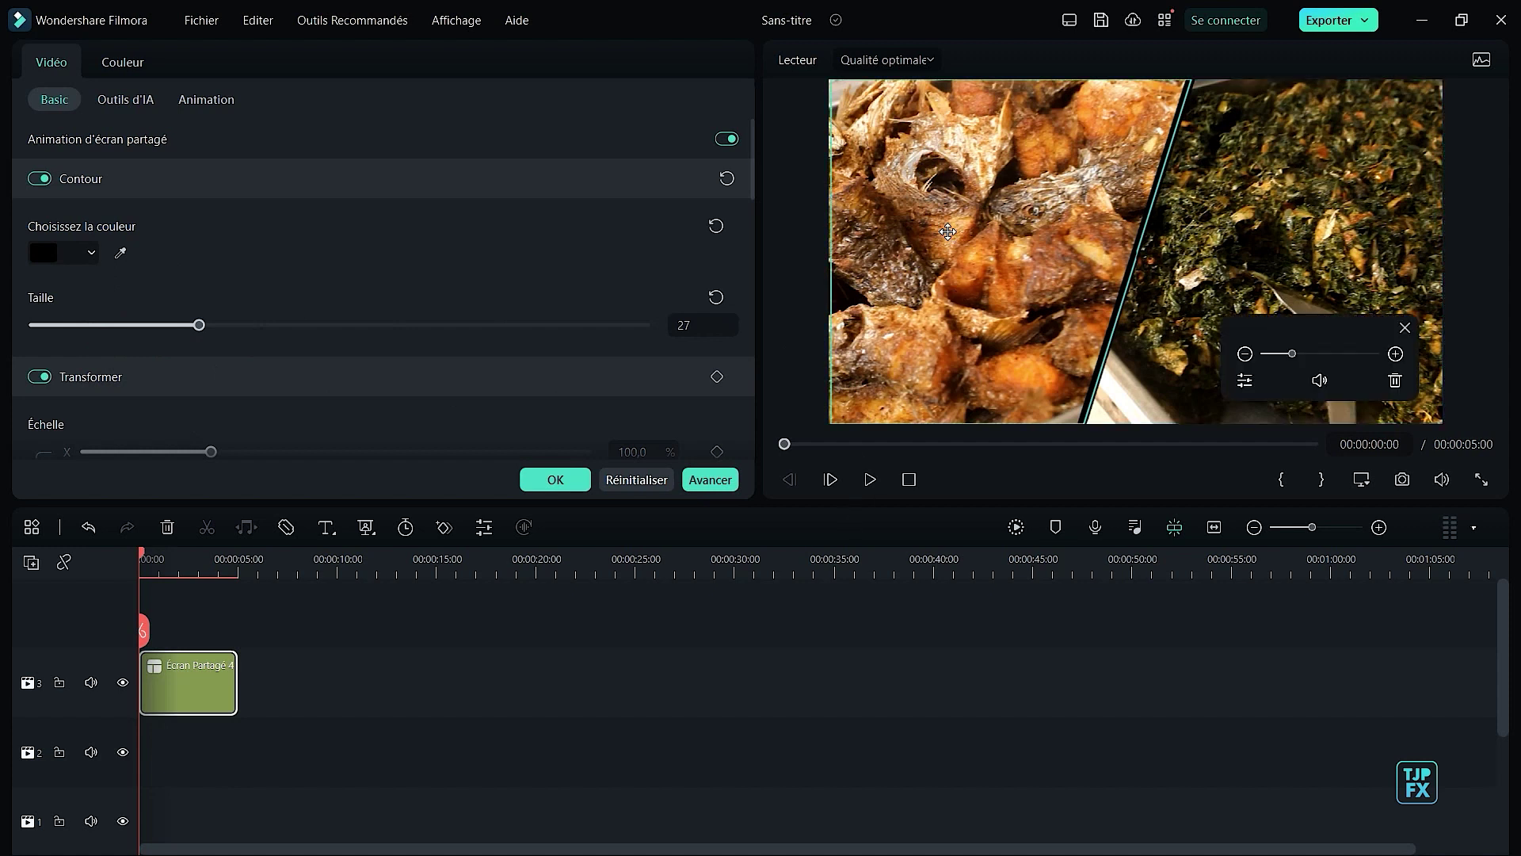
left_click_drag(1362, 329, 1272, 336)
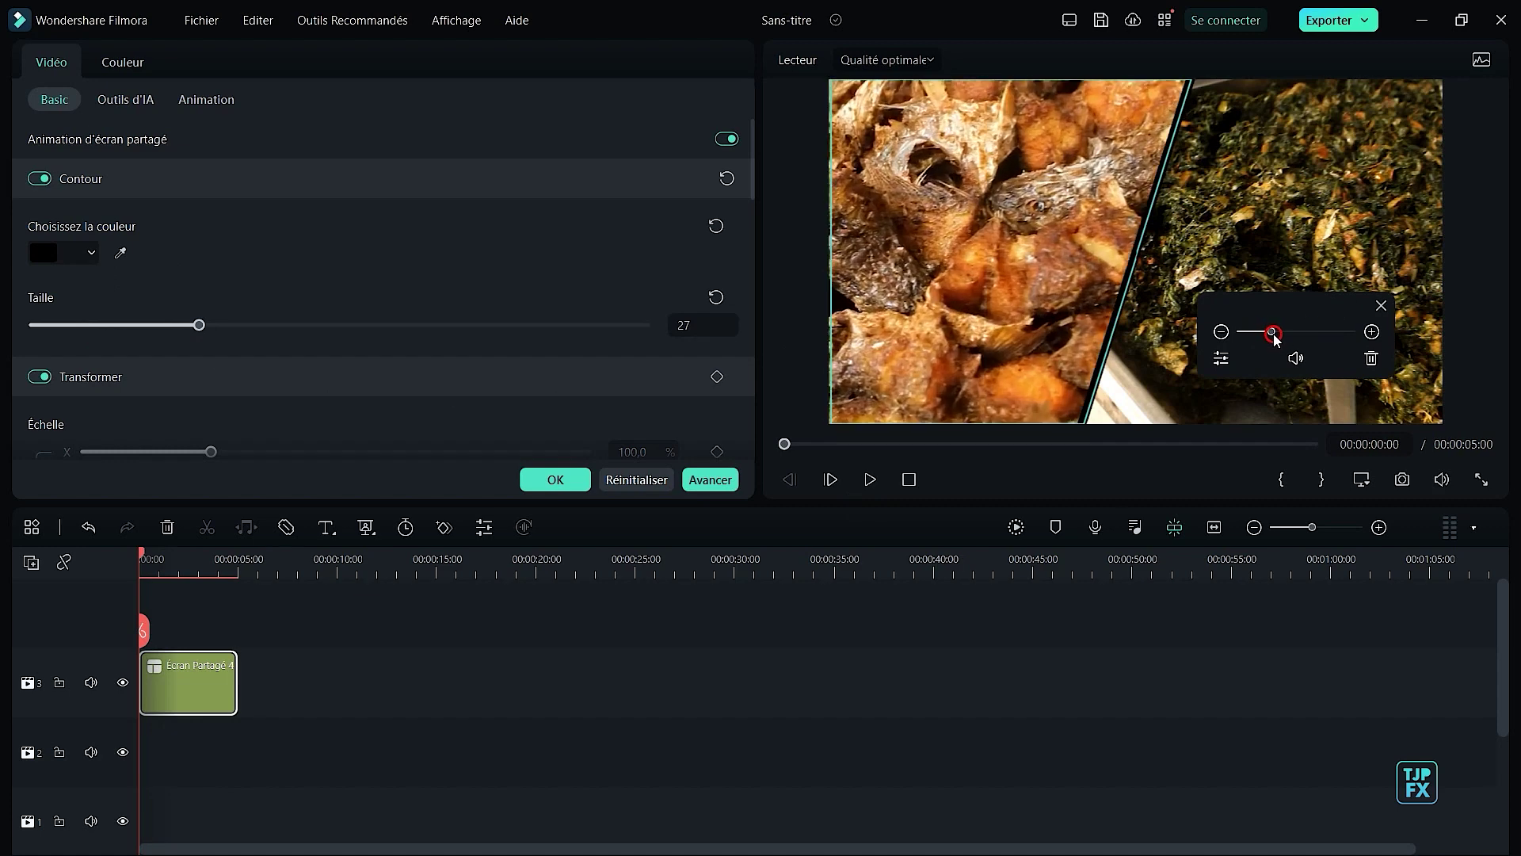
left_click(1296, 358)
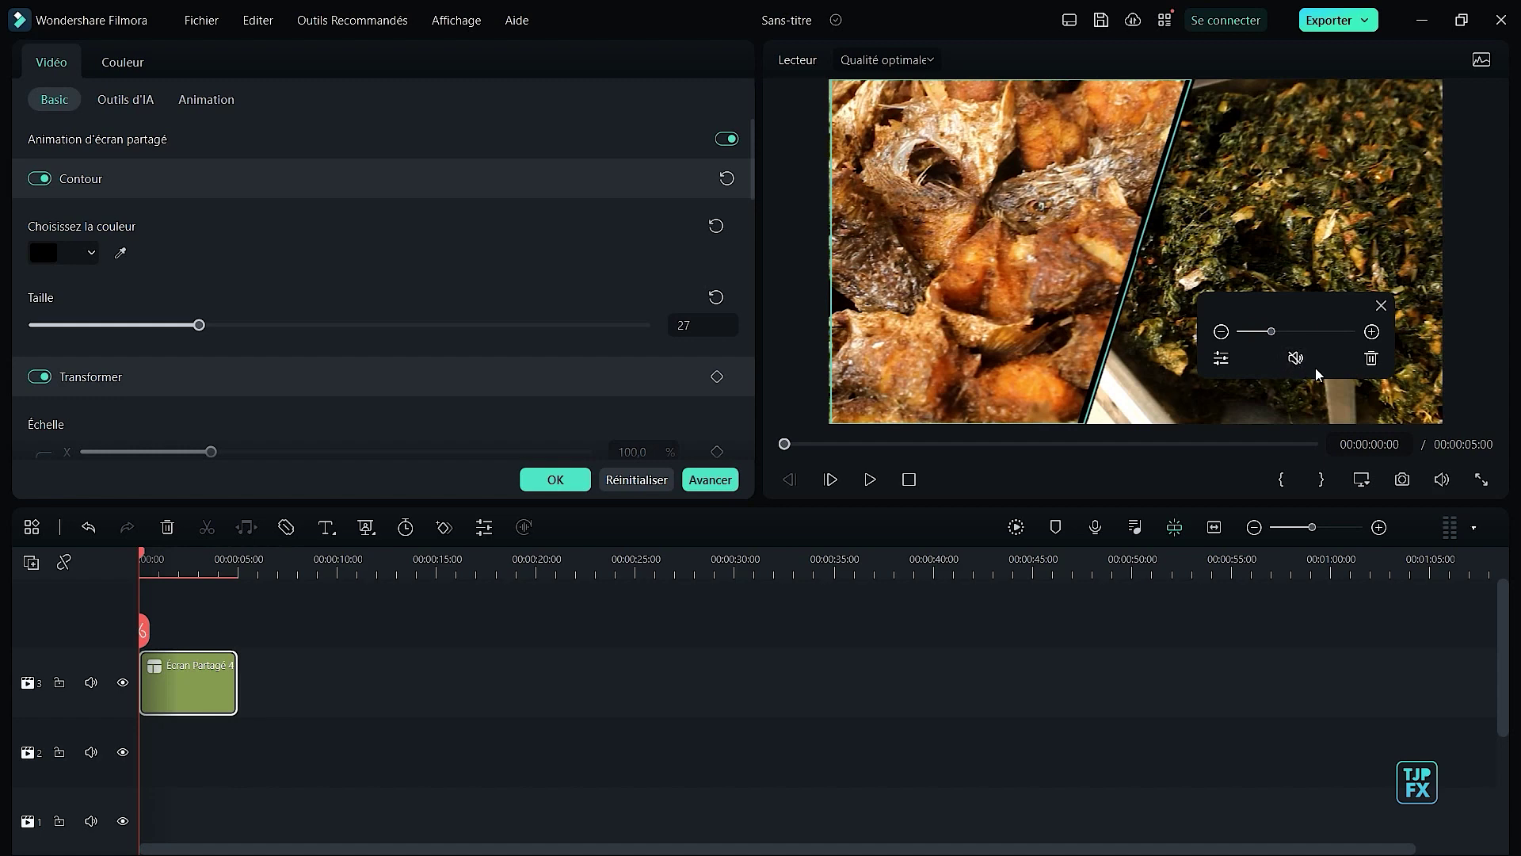
Delete the clip from split screen slot 1 and fill the slot with Afro fodd (5).
left_click(1374, 362)
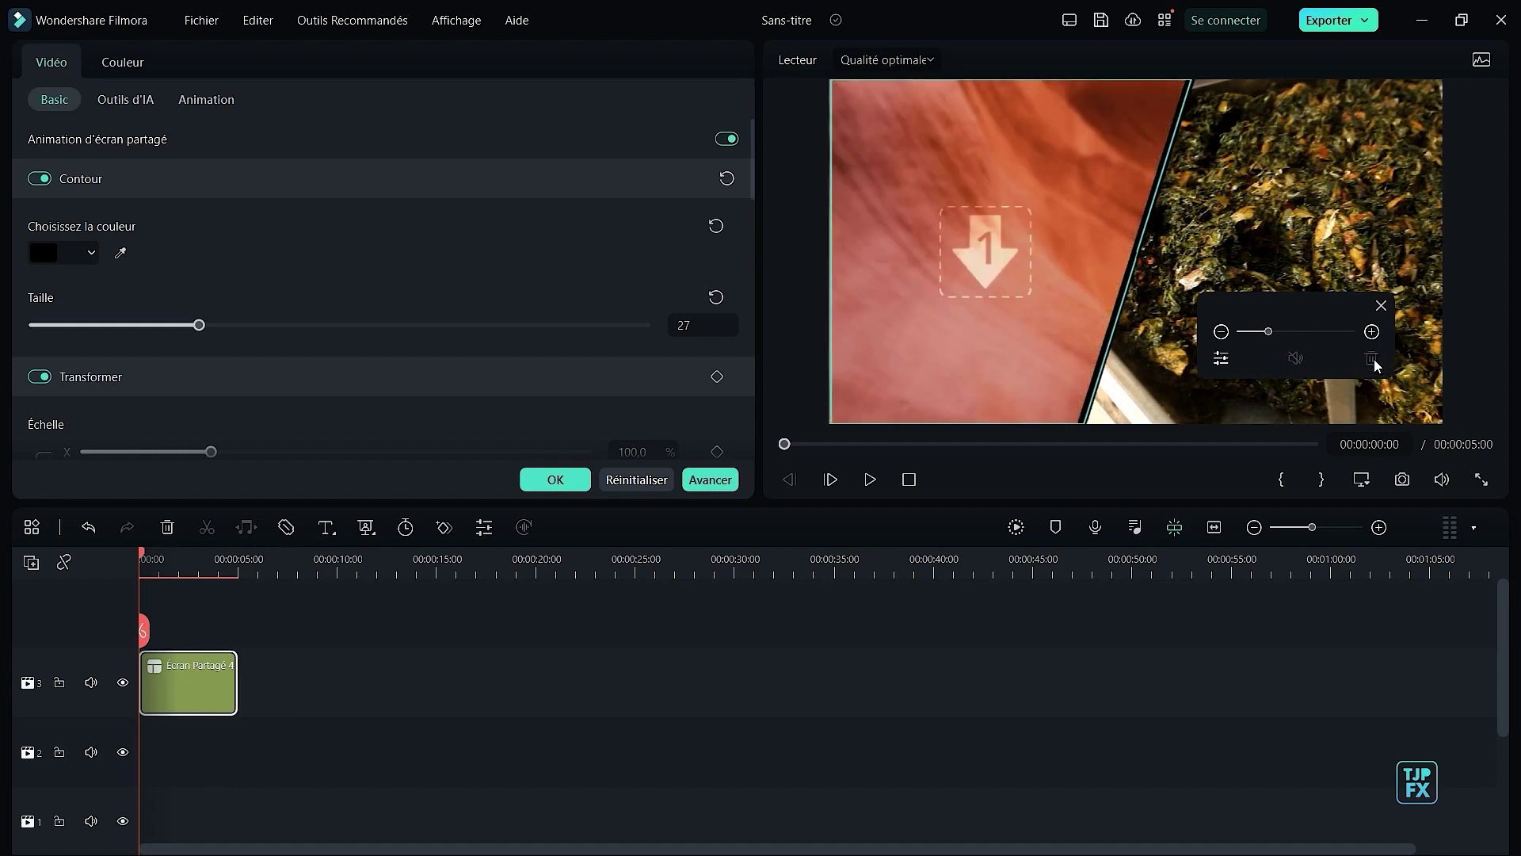
left_click(558, 481)
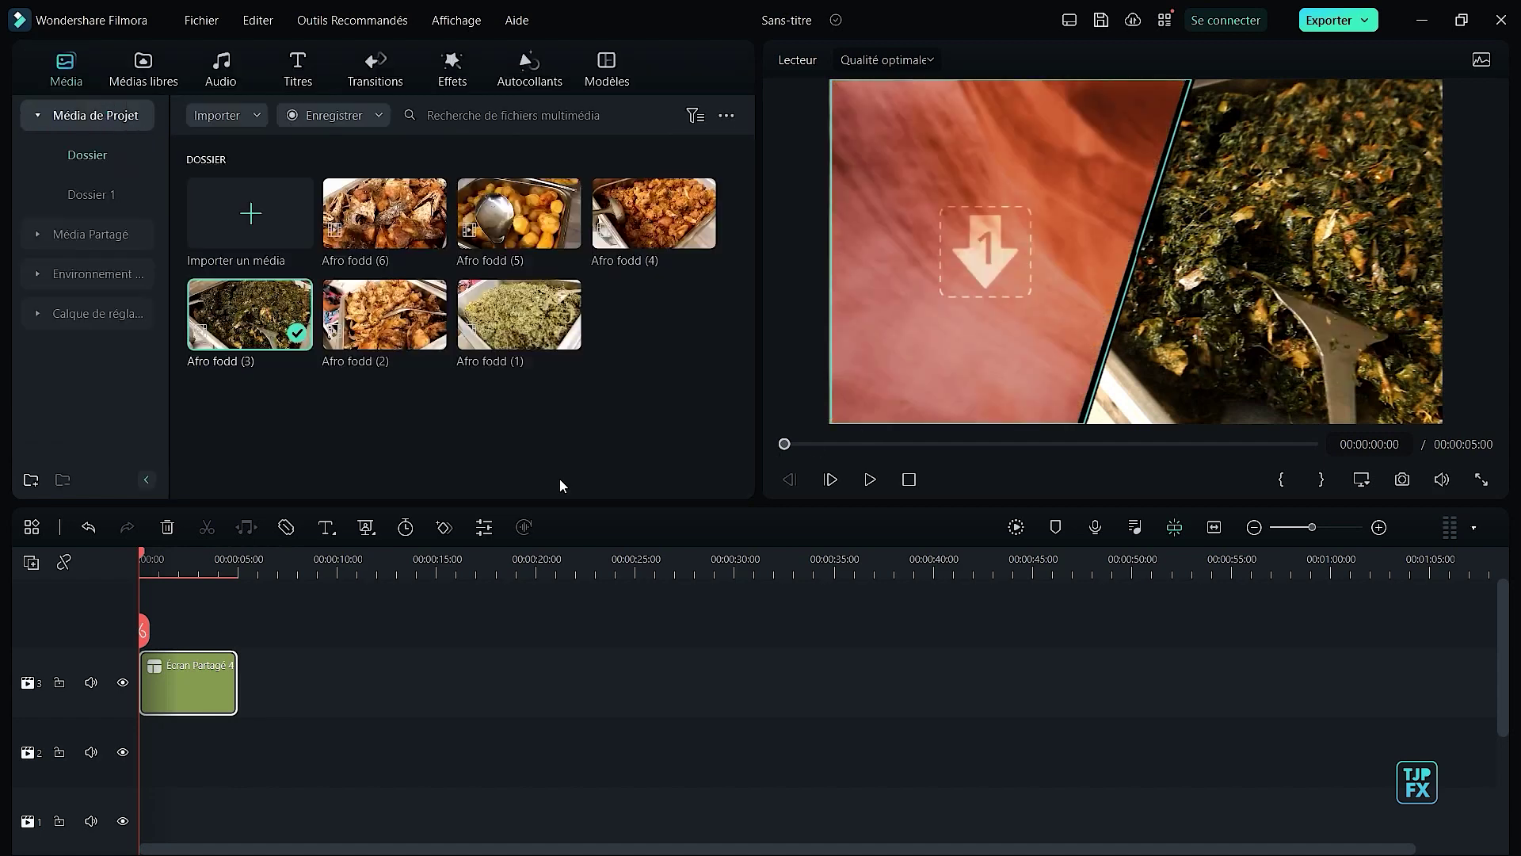
left_click_drag(507, 218, 953, 259)
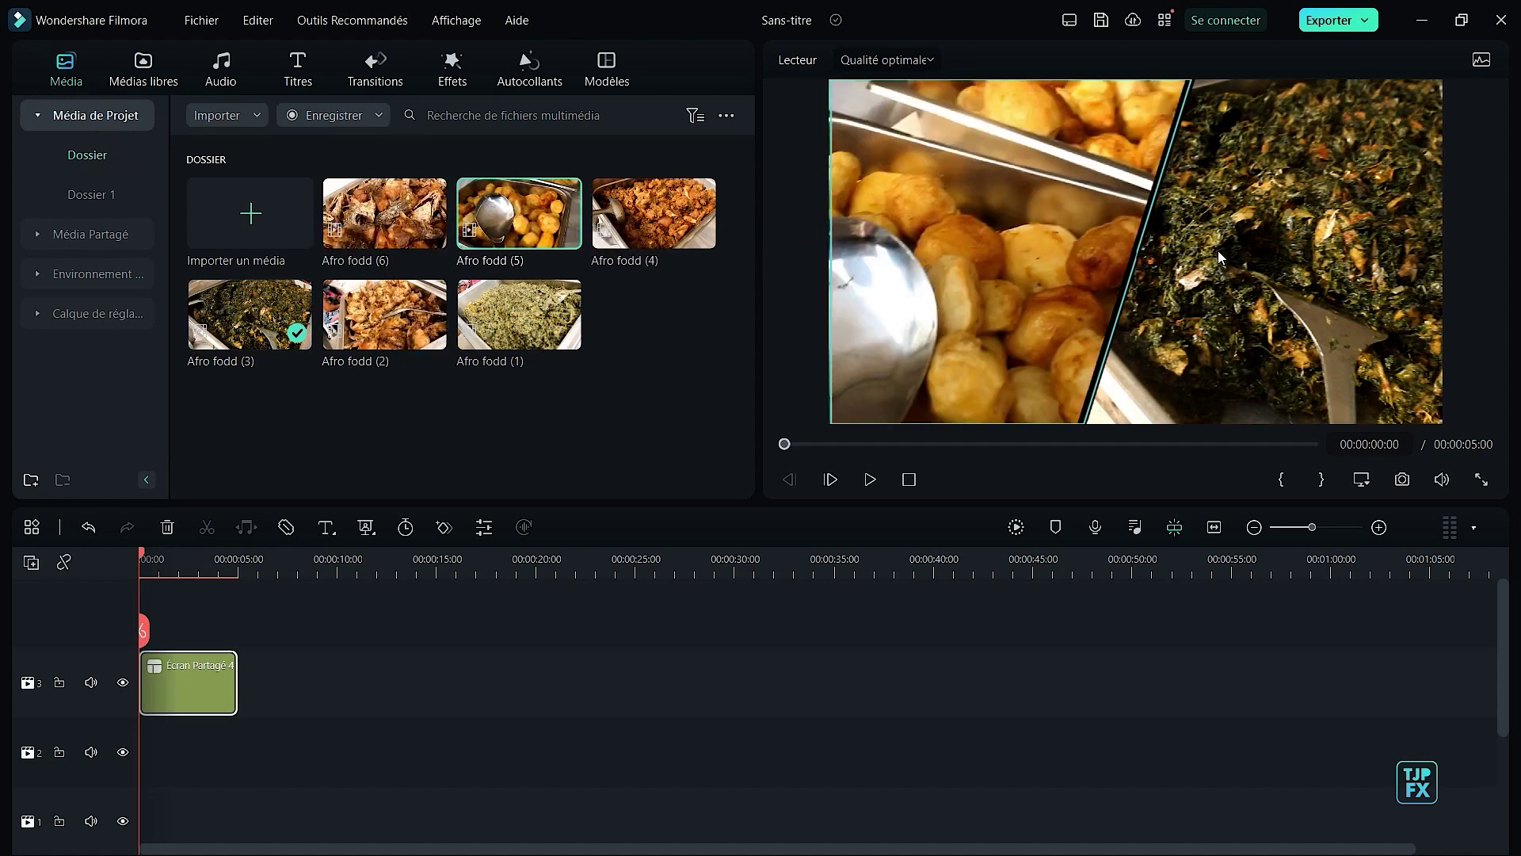
Reposition the pictures inside both slots, shifting the potatoes to the left and the greens to the right.
left_click(1018, 234)
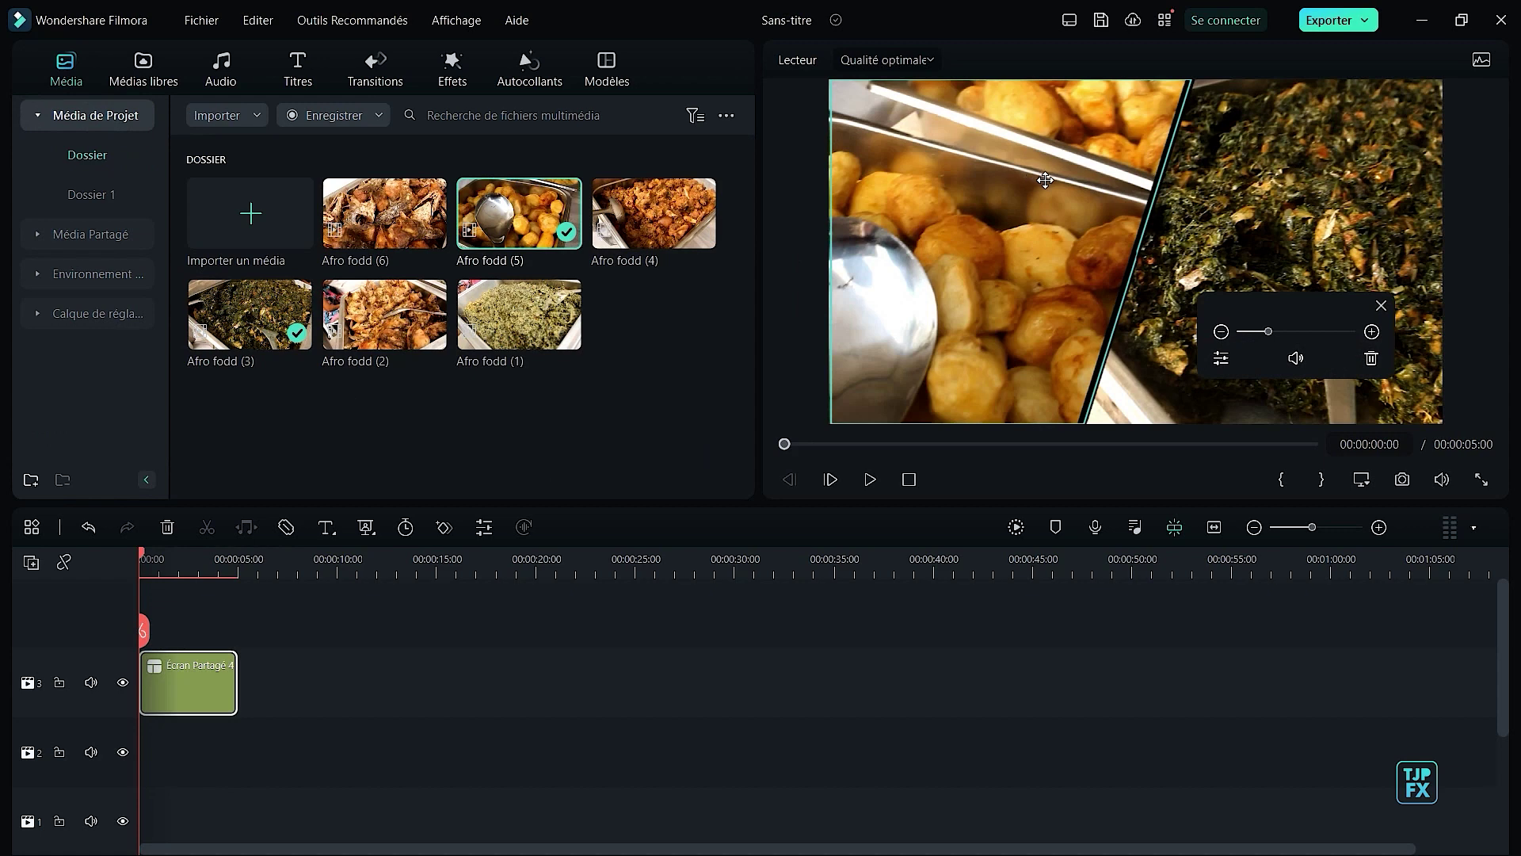
mouse_move(1045, 179)
left_mouse_down()
mouse_move(1030, 178)
mouse_move(1083, 180)
mouse_move(958, 167)
mouse_move(1022, 179)
left_mouse_up()
left_click_drag(1202, 206, 1245, 206)
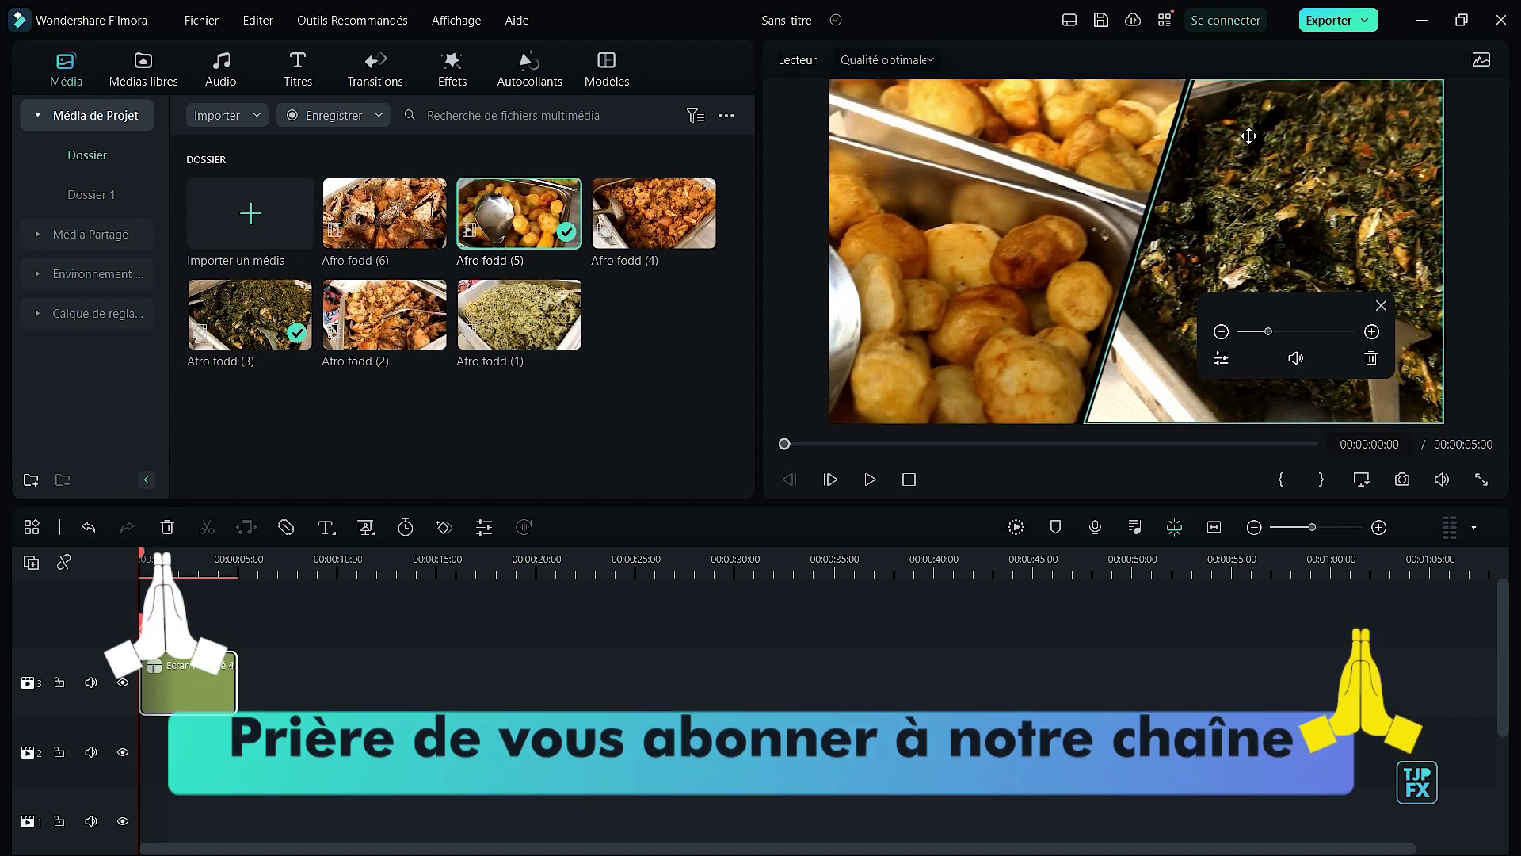
Open the advanced split screen editor and replace the potato clip in slot 1 with Afro fodd (1).
left_click(484, 528)
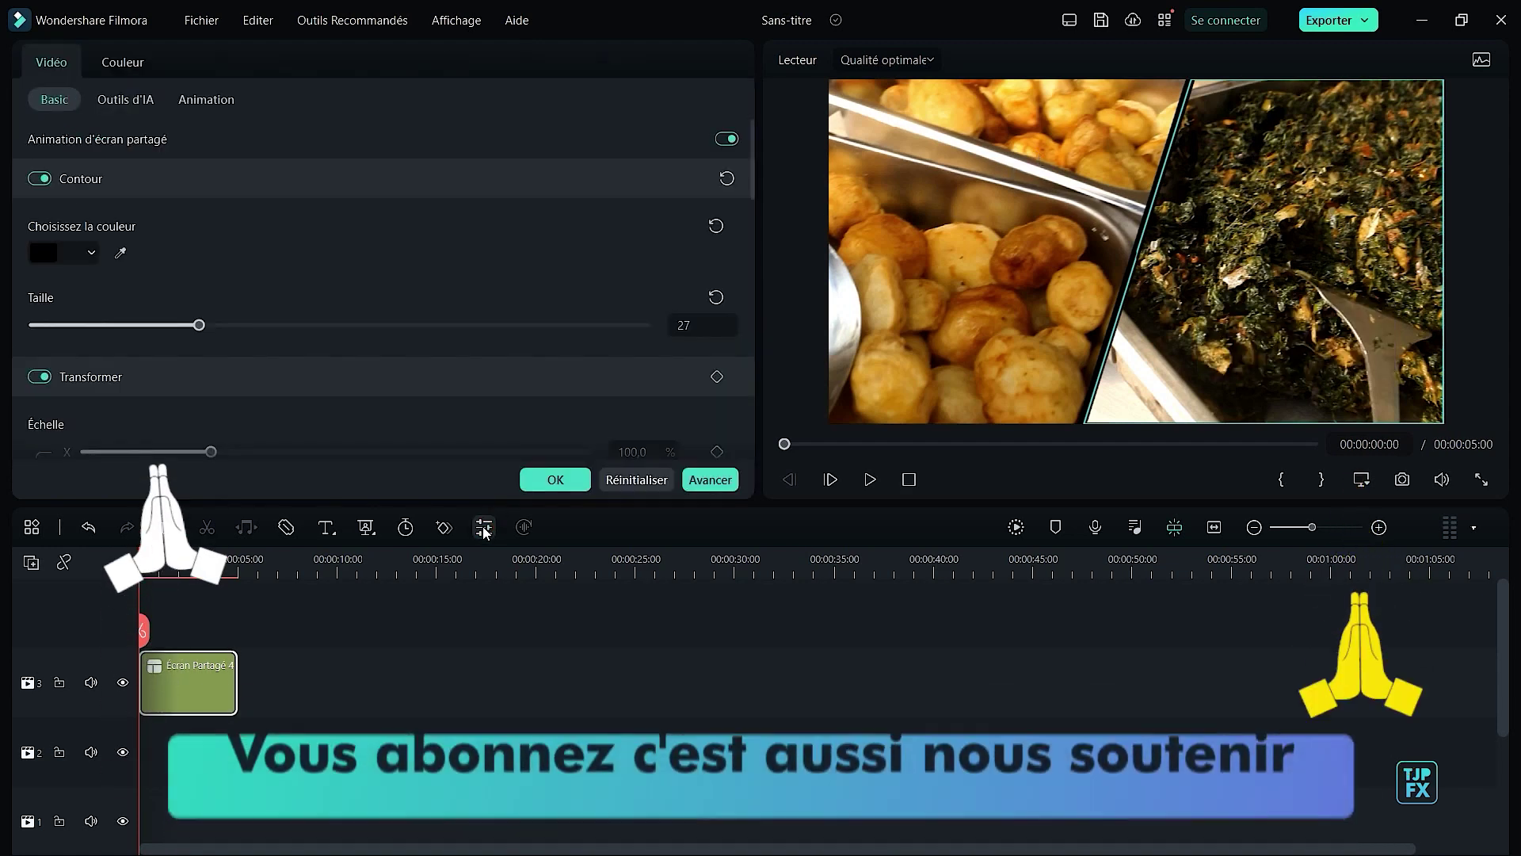
left_click(720, 485)
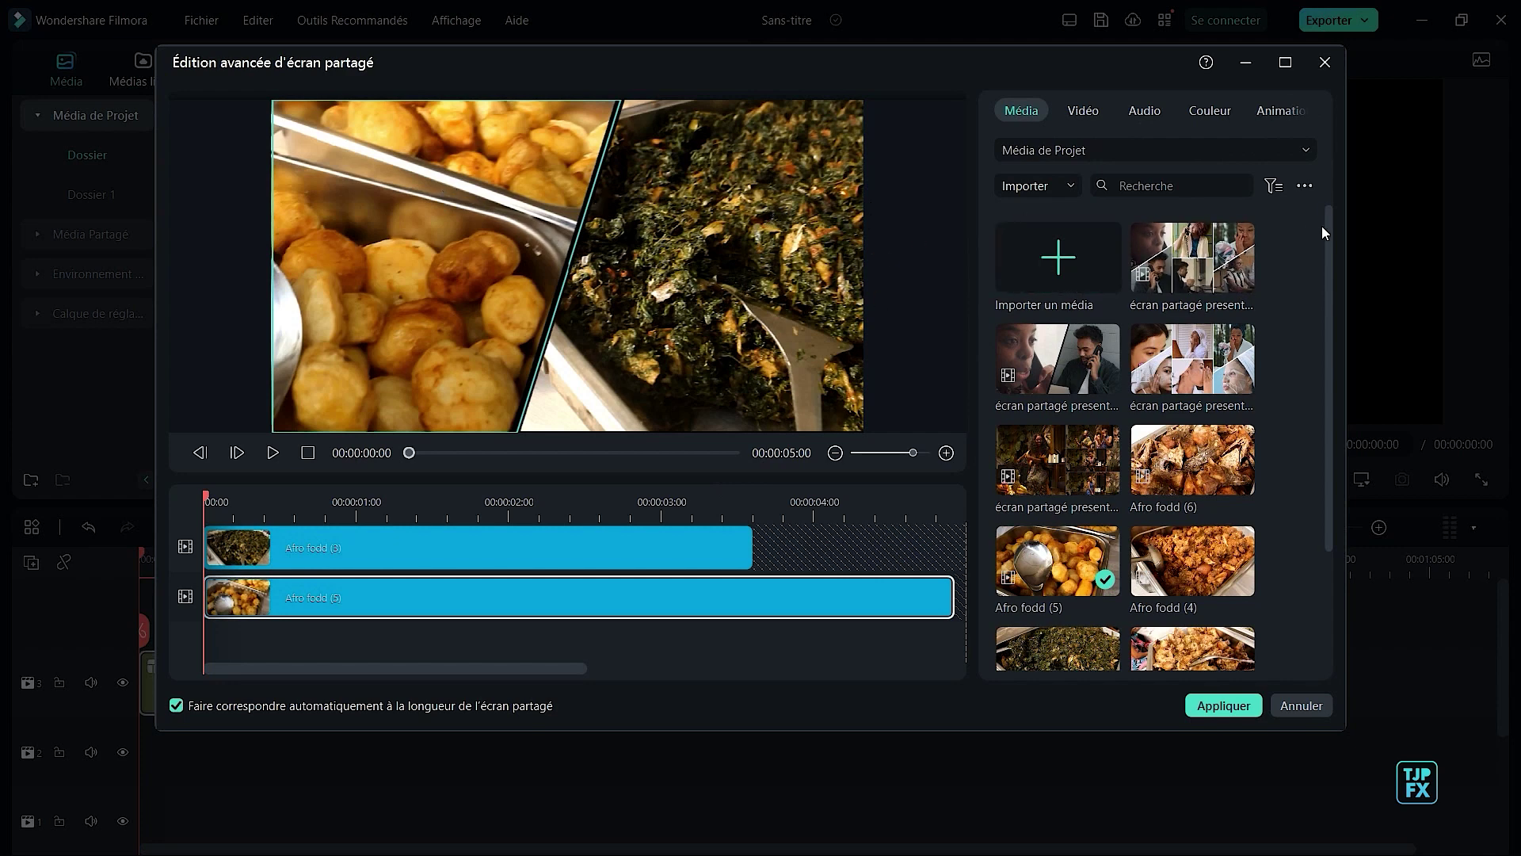
left_click_drag(1329, 221, 568, 592)
left_click(377, 554)
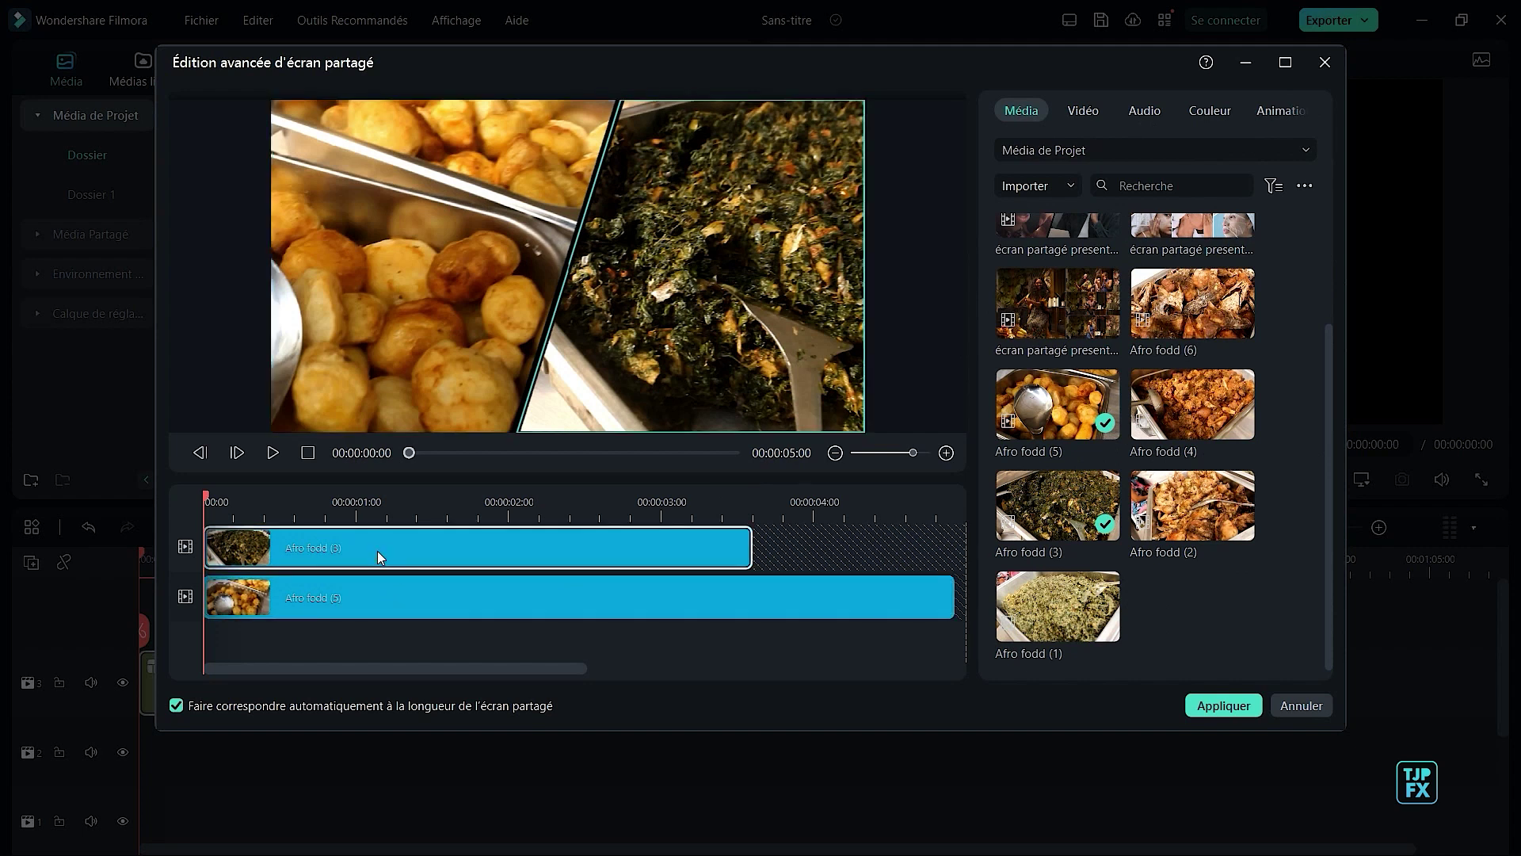
left_click(331, 293)
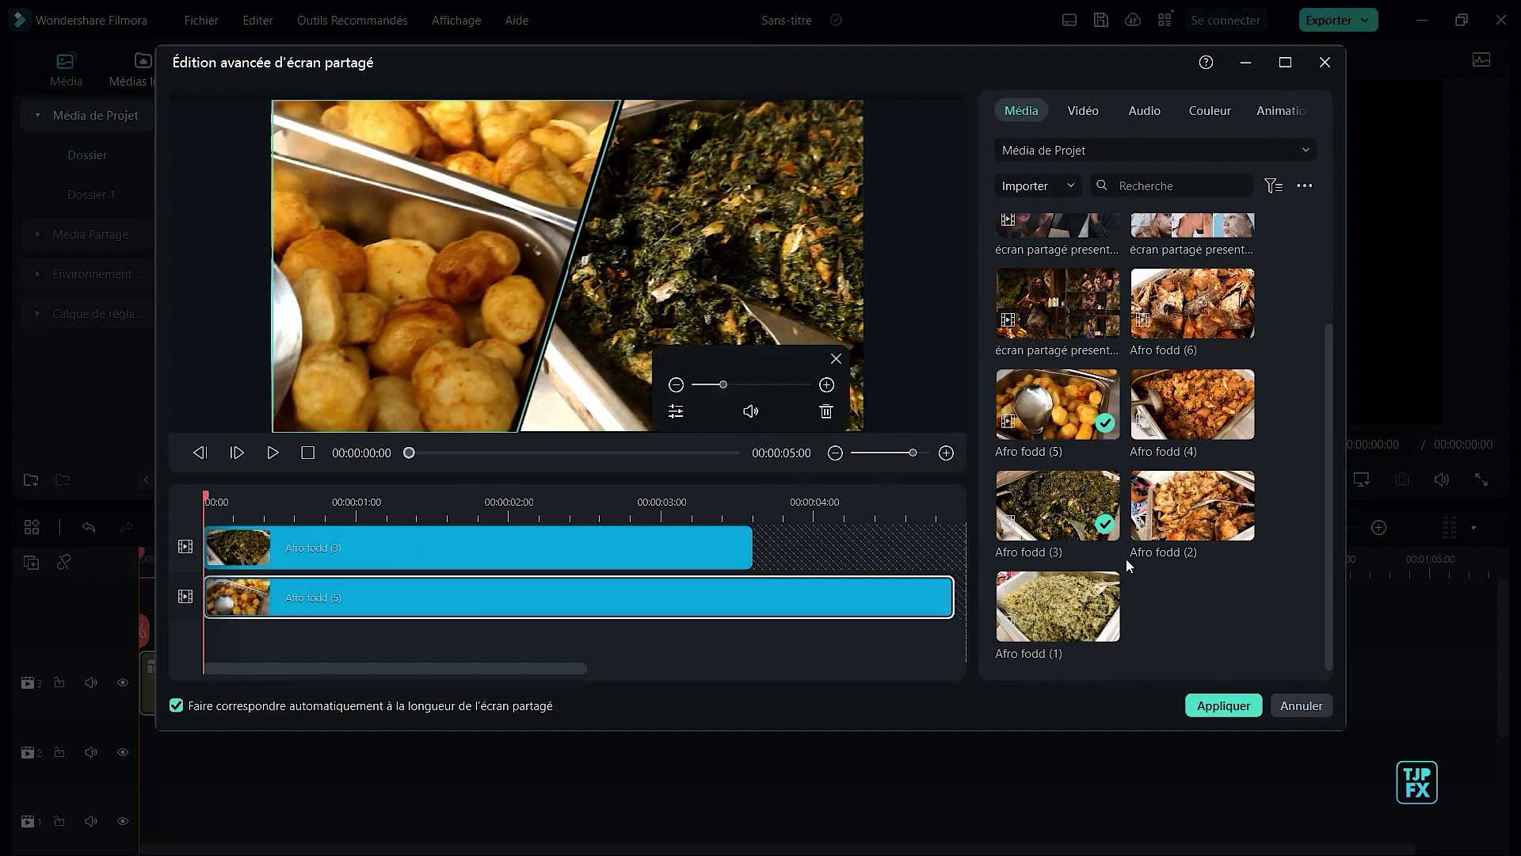
left_click_drag(1073, 606, 362, 268)
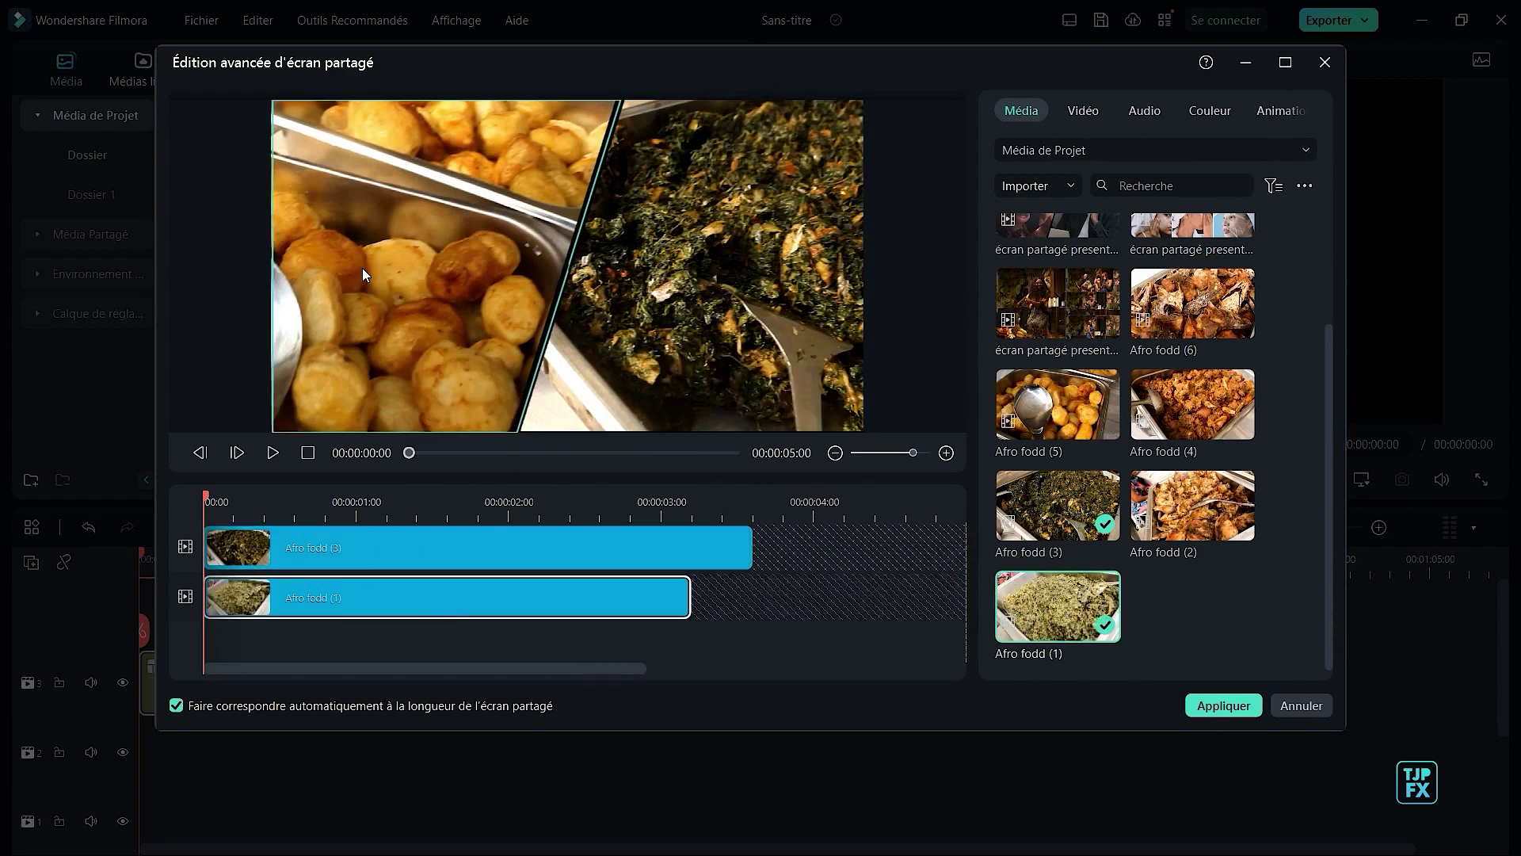
Replace the clip in split screen slot 2 with Afro fodd (6).
left_click(730, 235)
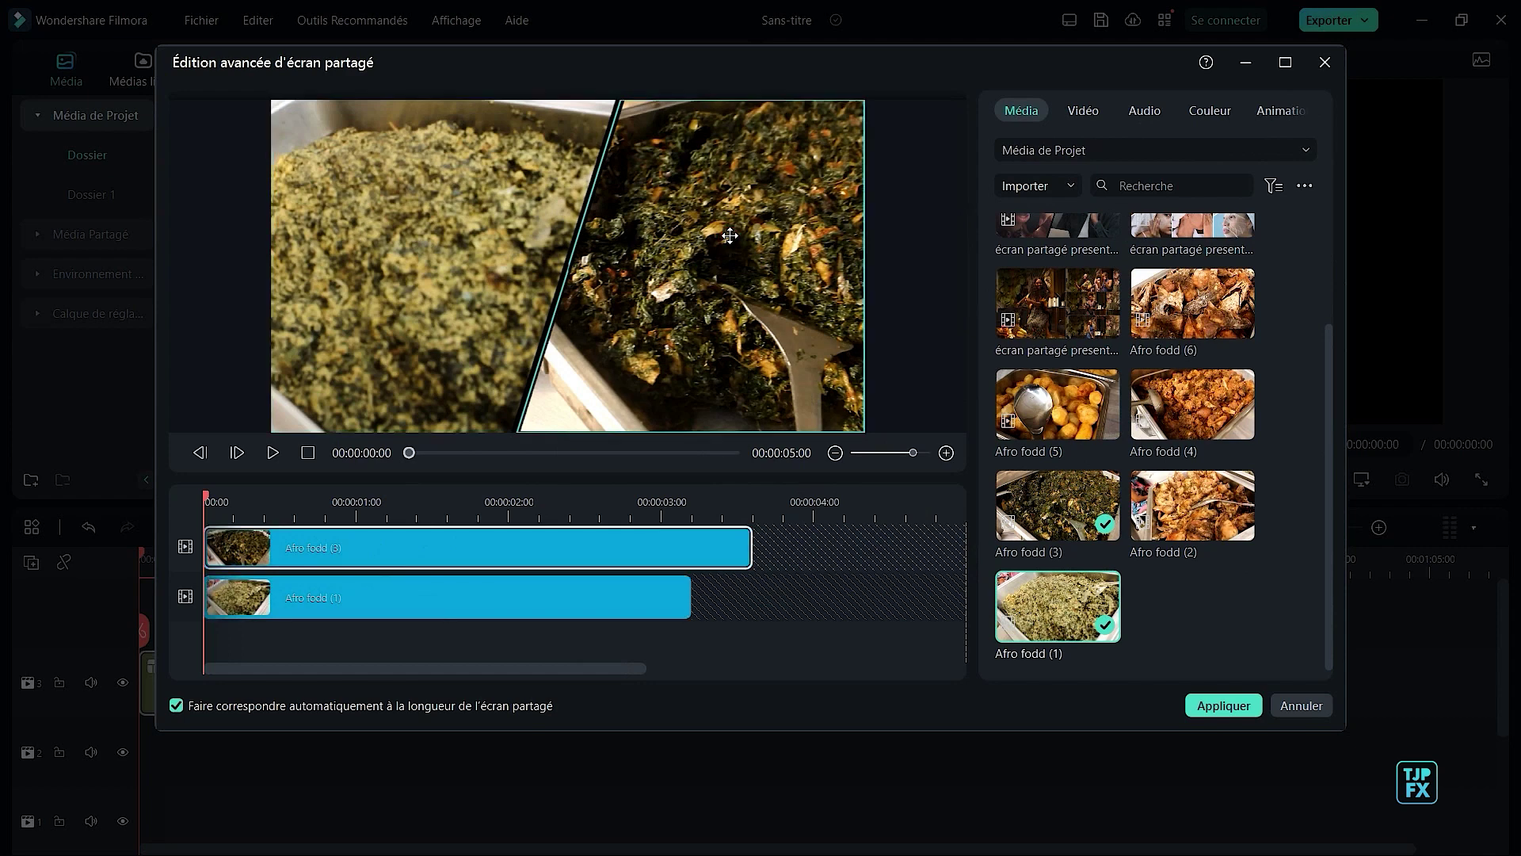
left_click(729, 236)
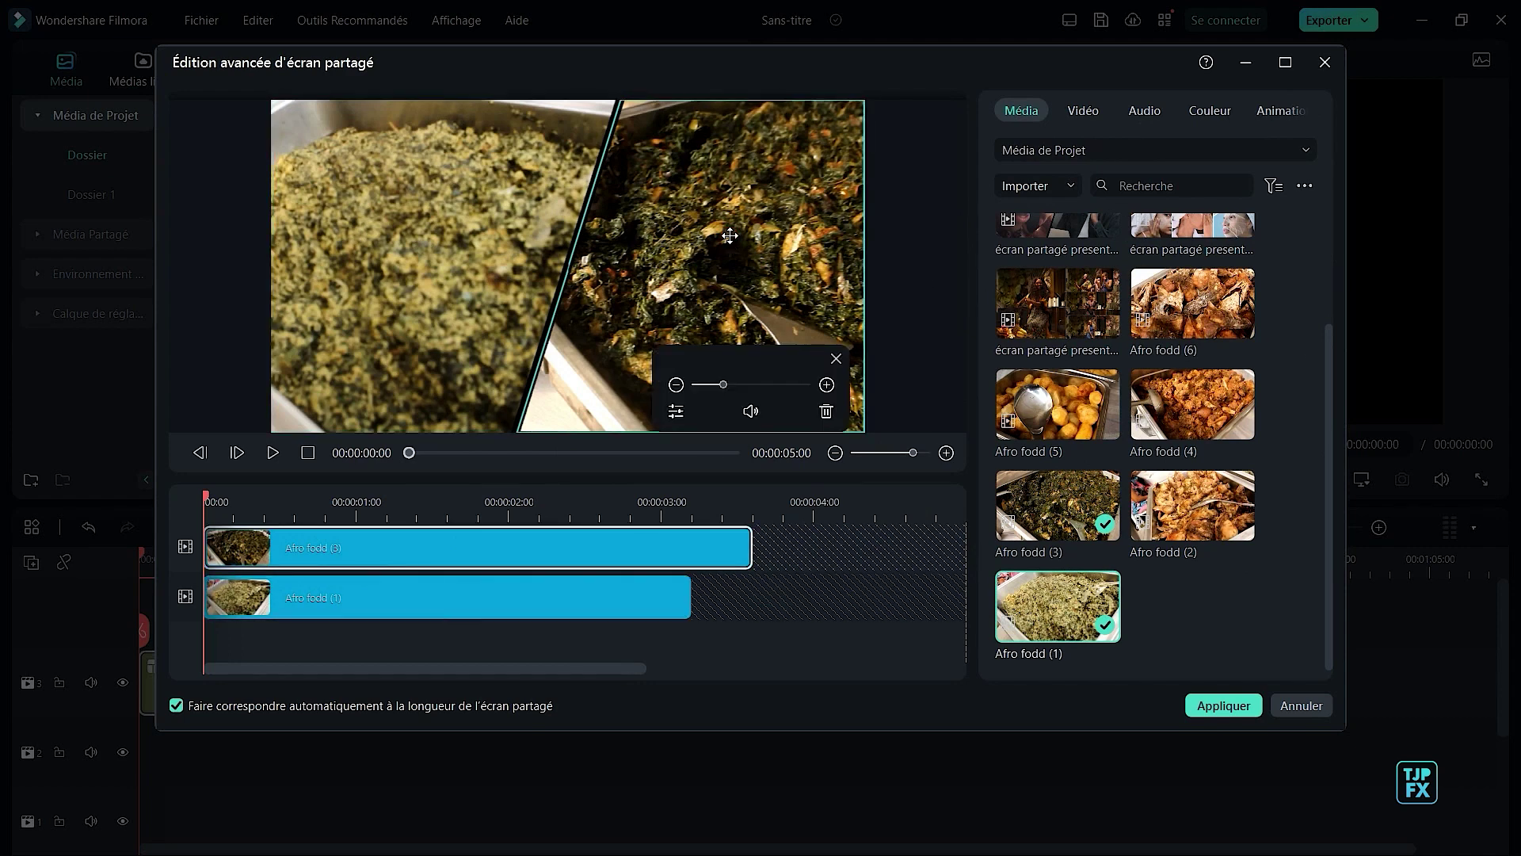
mouse_move(1226, 303)
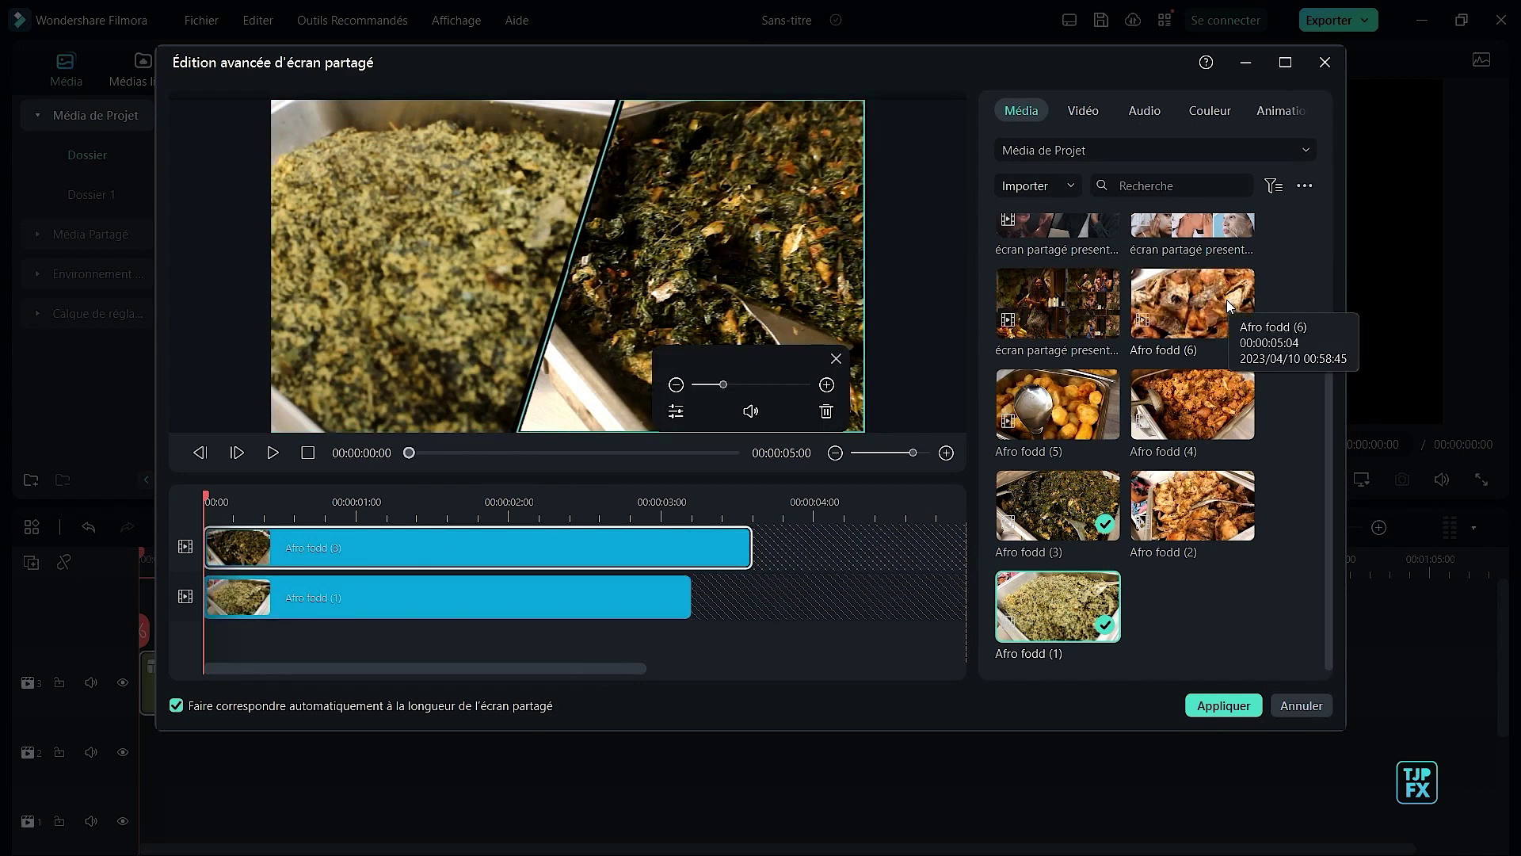
left_click_drag(1226, 299, 792, 278)
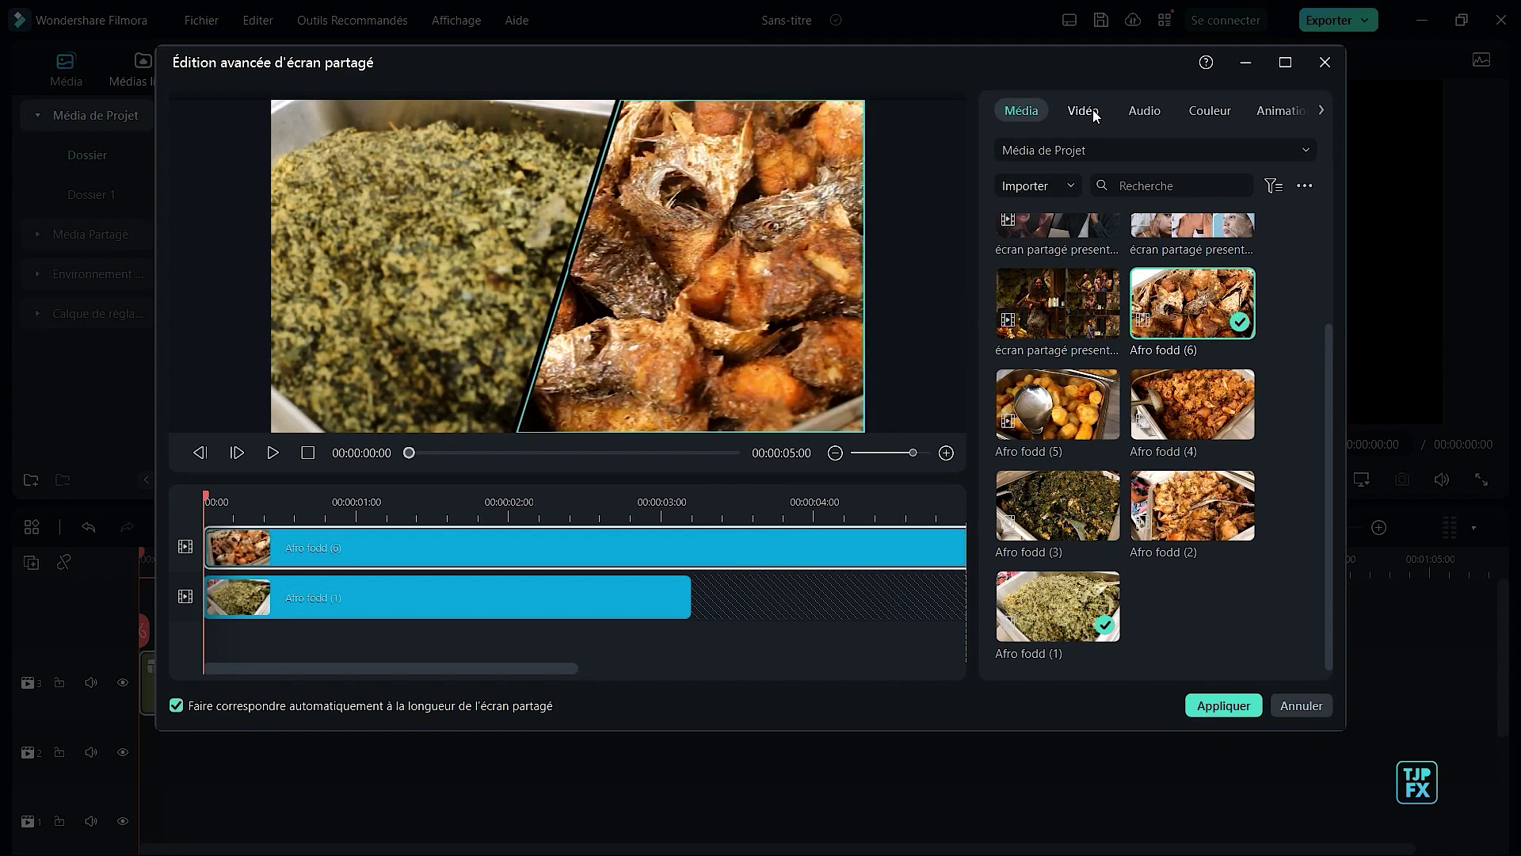
Look through the video, audio and colour settings available for the Afro fodd (6) clip.
left_click(1087, 113)
left_click(1150, 112)
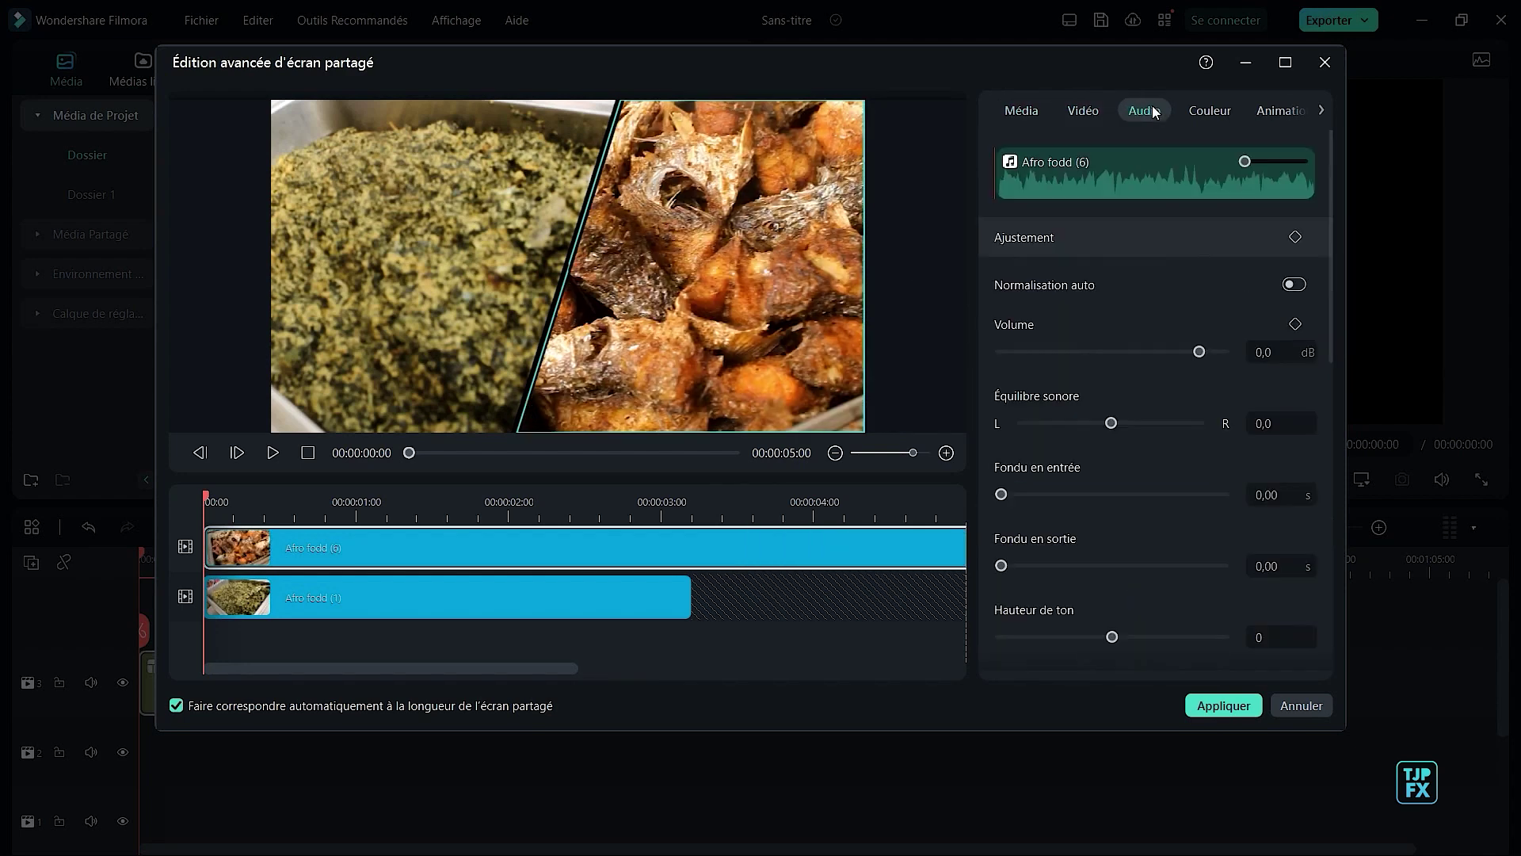
left_click(1216, 113)
left_click(1084, 111)
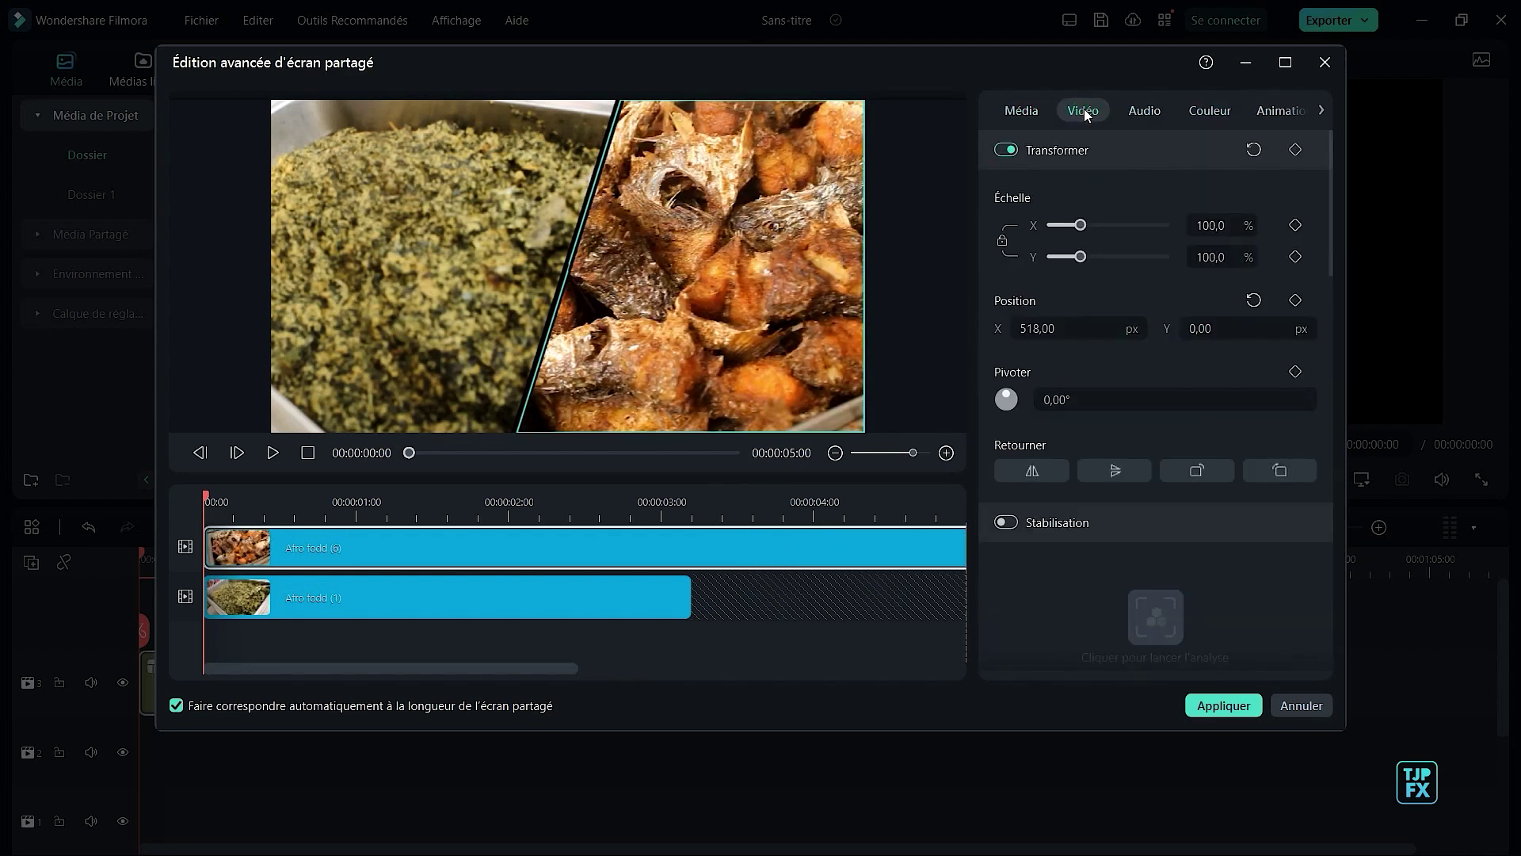
Scale the Afro fodd (6) clip to 96.4 % and set its white balance temperature to -8.9.
mouse_move(1081, 229)
left_mouse_down()
mouse_move(1097, 228)
mouse_move(1083, 229)
left_mouse_up()
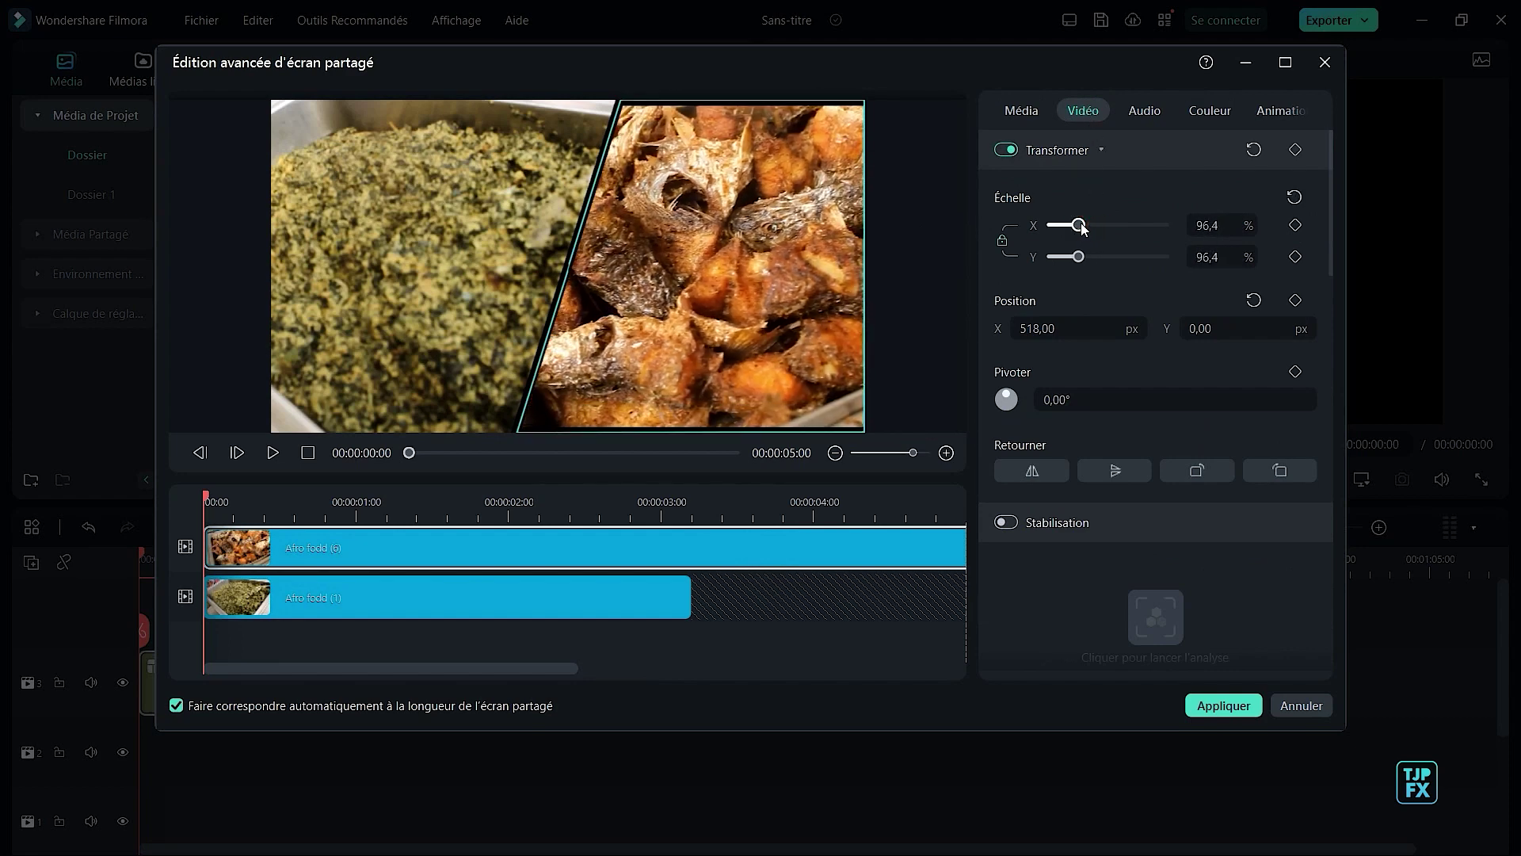
left_click(1144, 111)
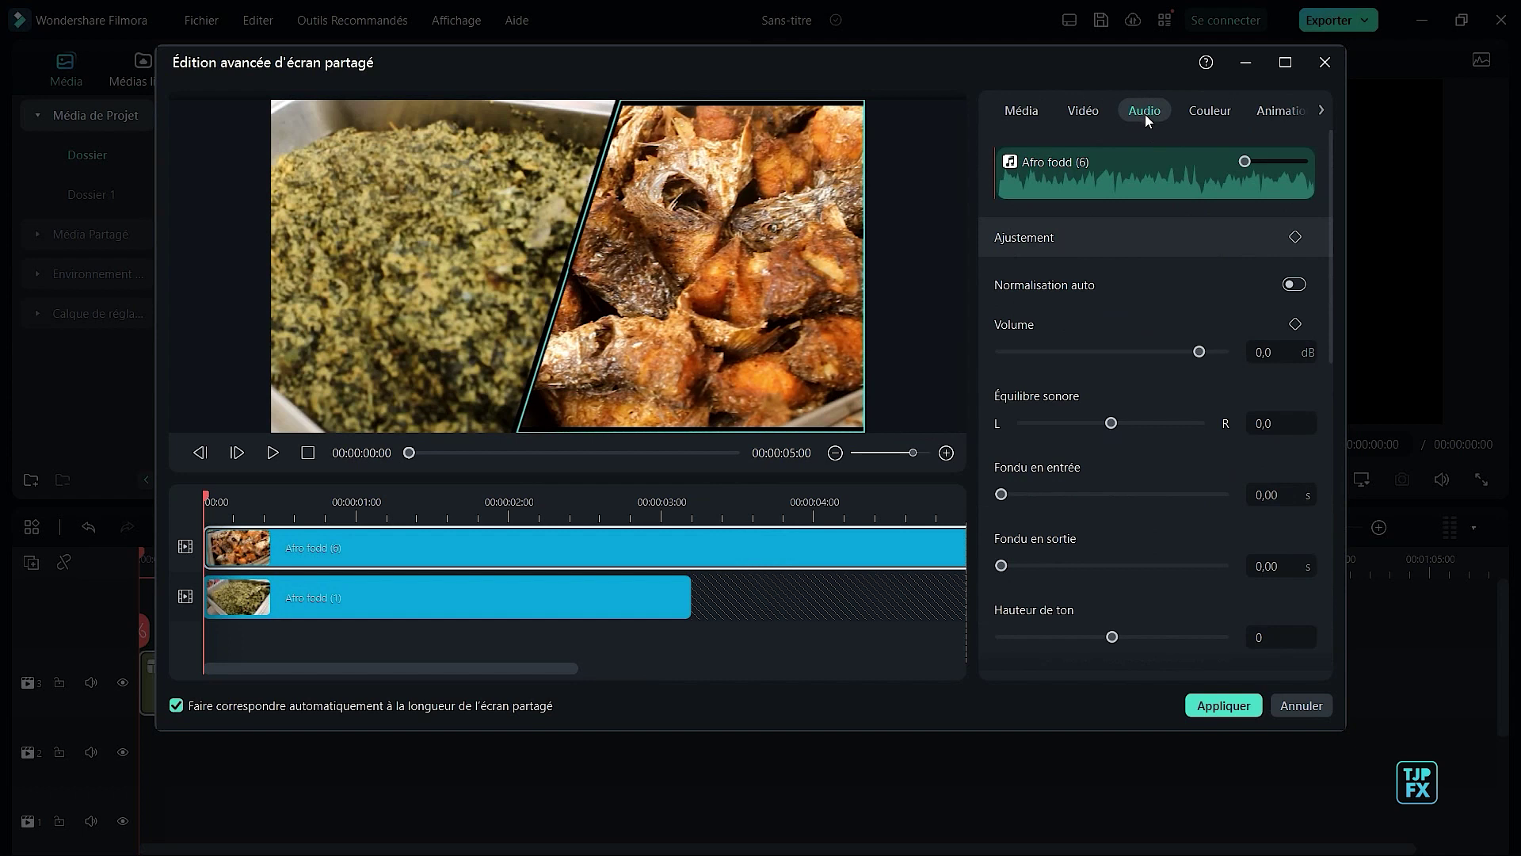
left_click(1220, 111)
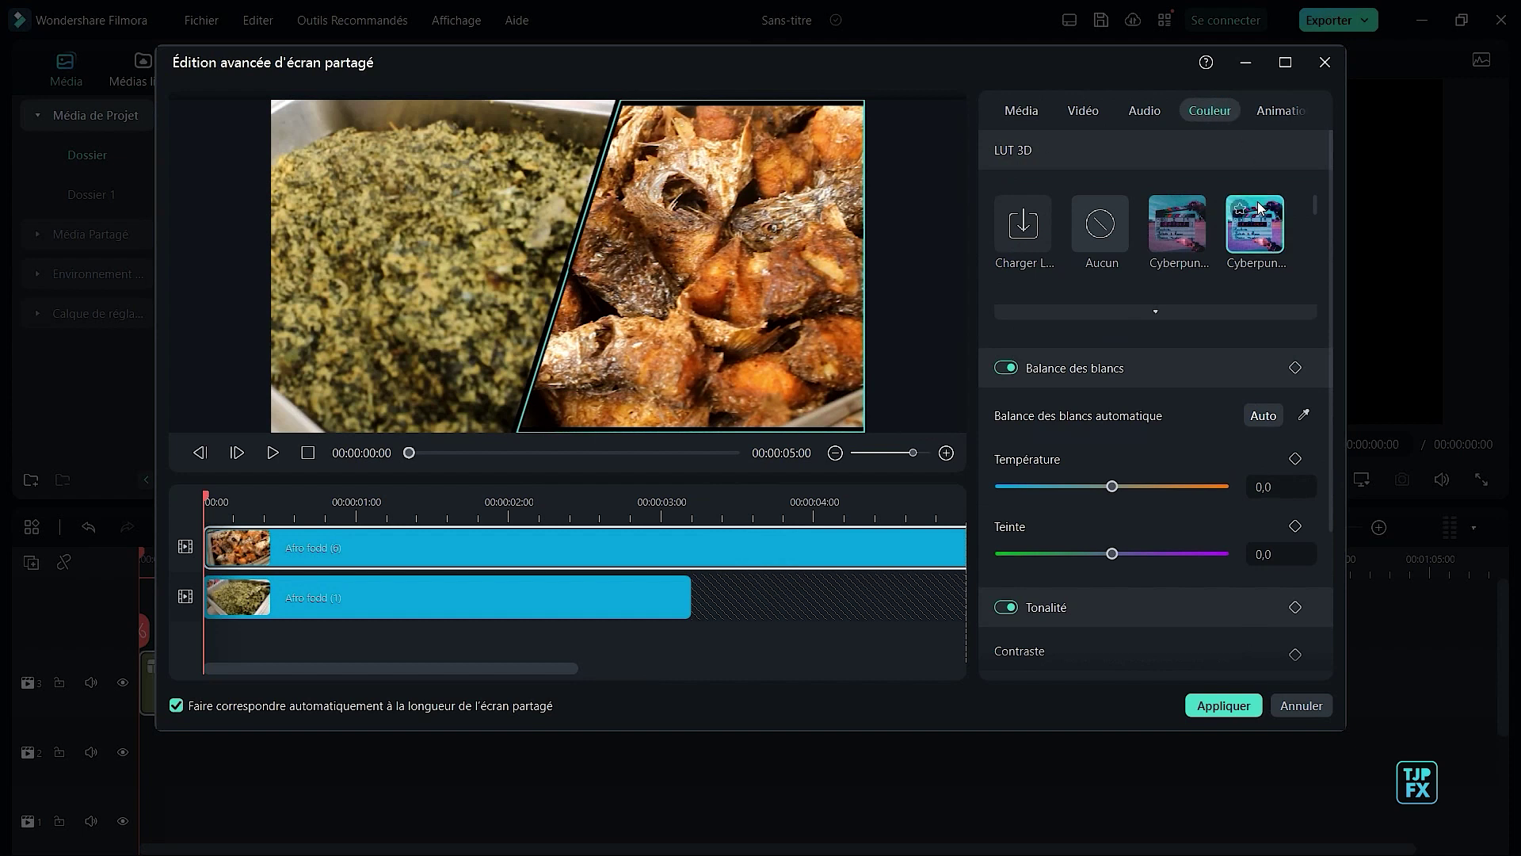
left_click_drag(1111, 487, 1103, 493)
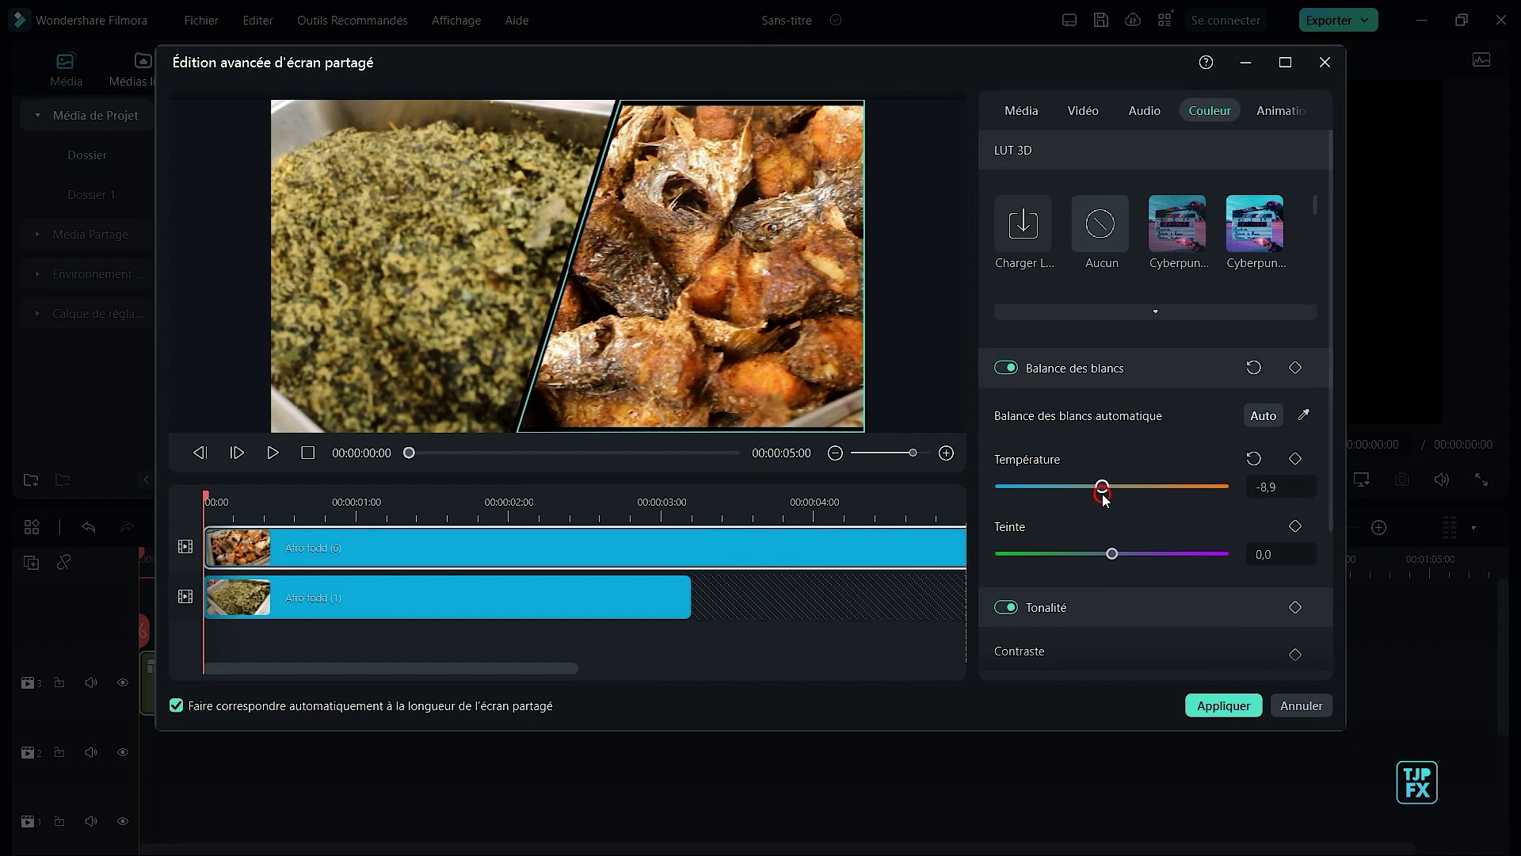
Open the preset animations and mute the Afro fodd (6) clip in slot 2.
left_click(1281, 111)
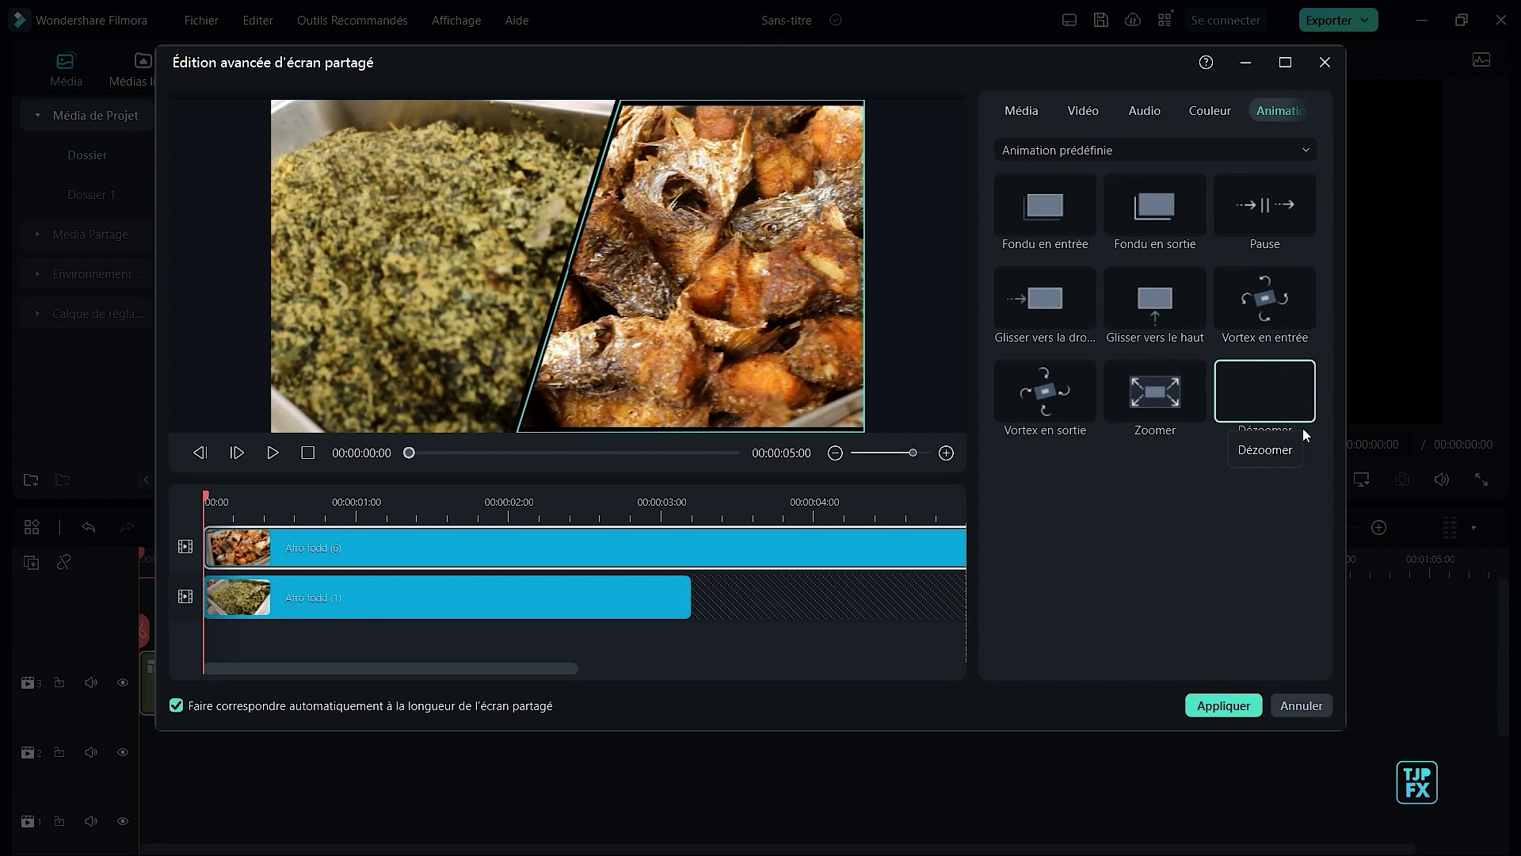
left_click(434, 230)
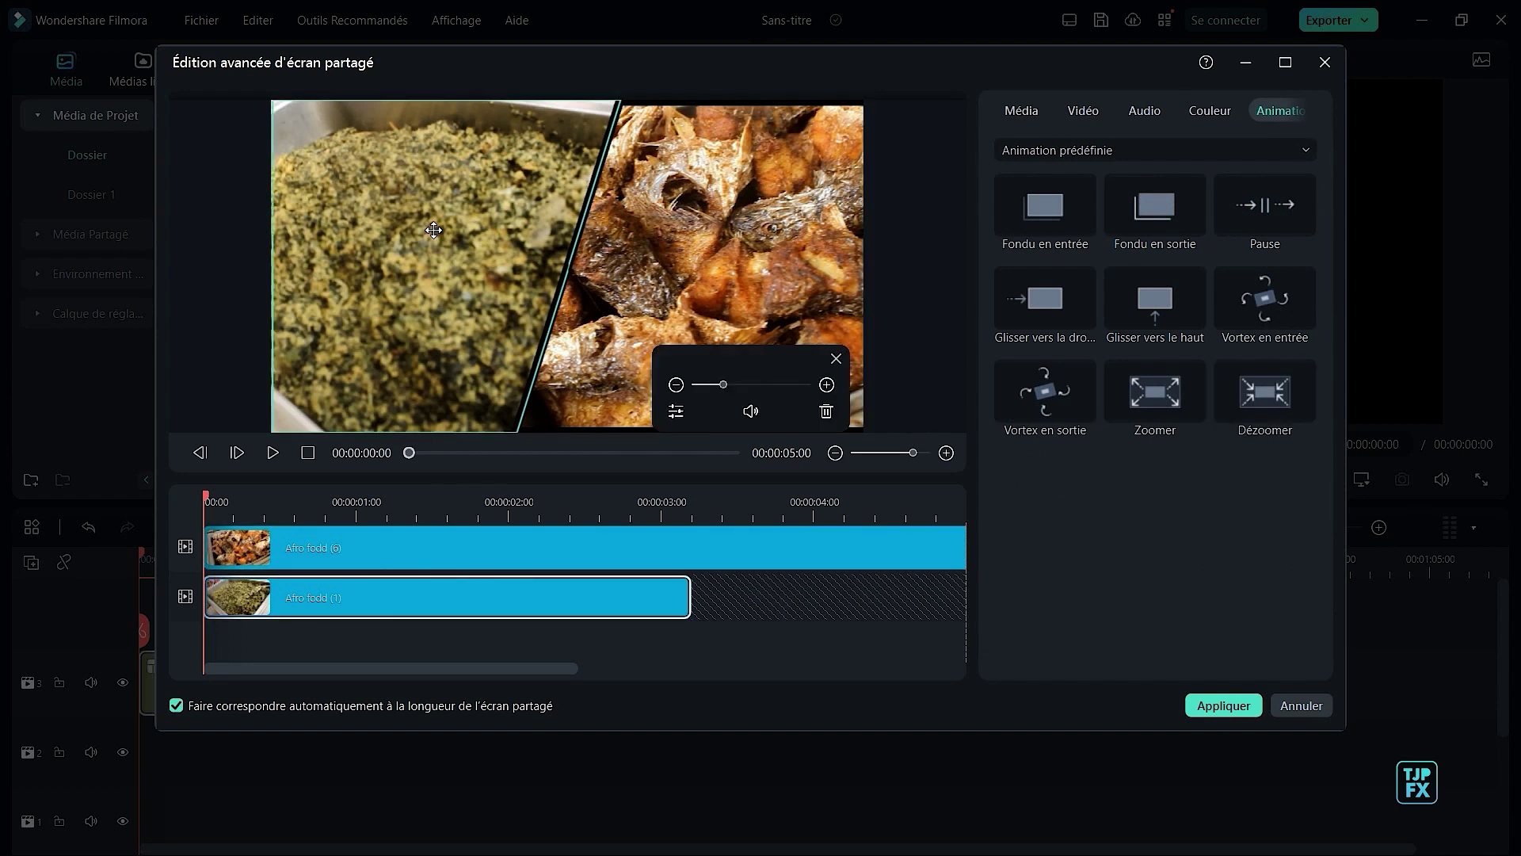
left_click(729, 231)
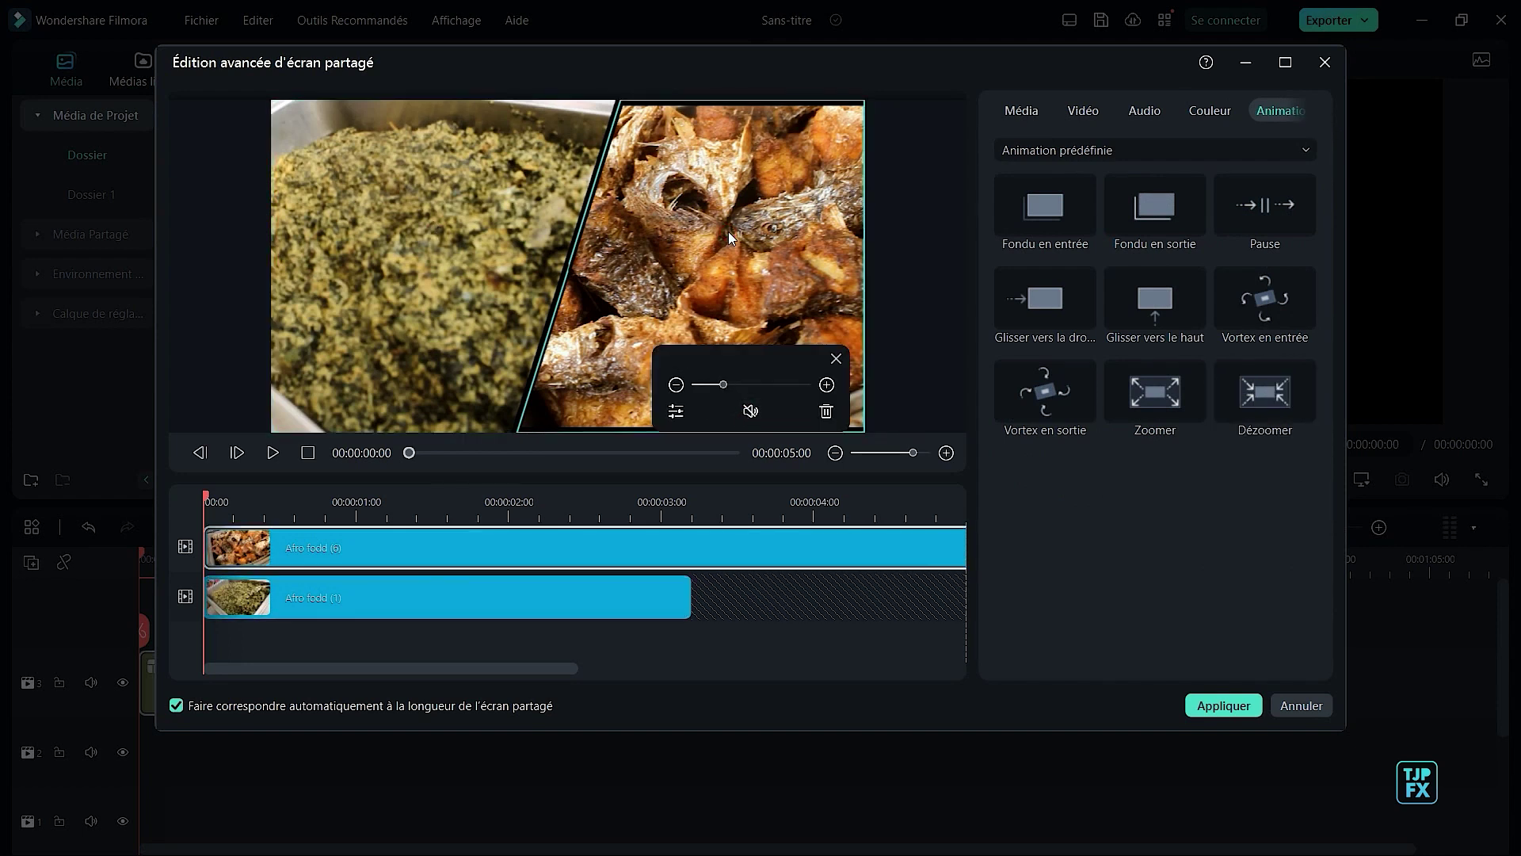
left_click(755, 411)
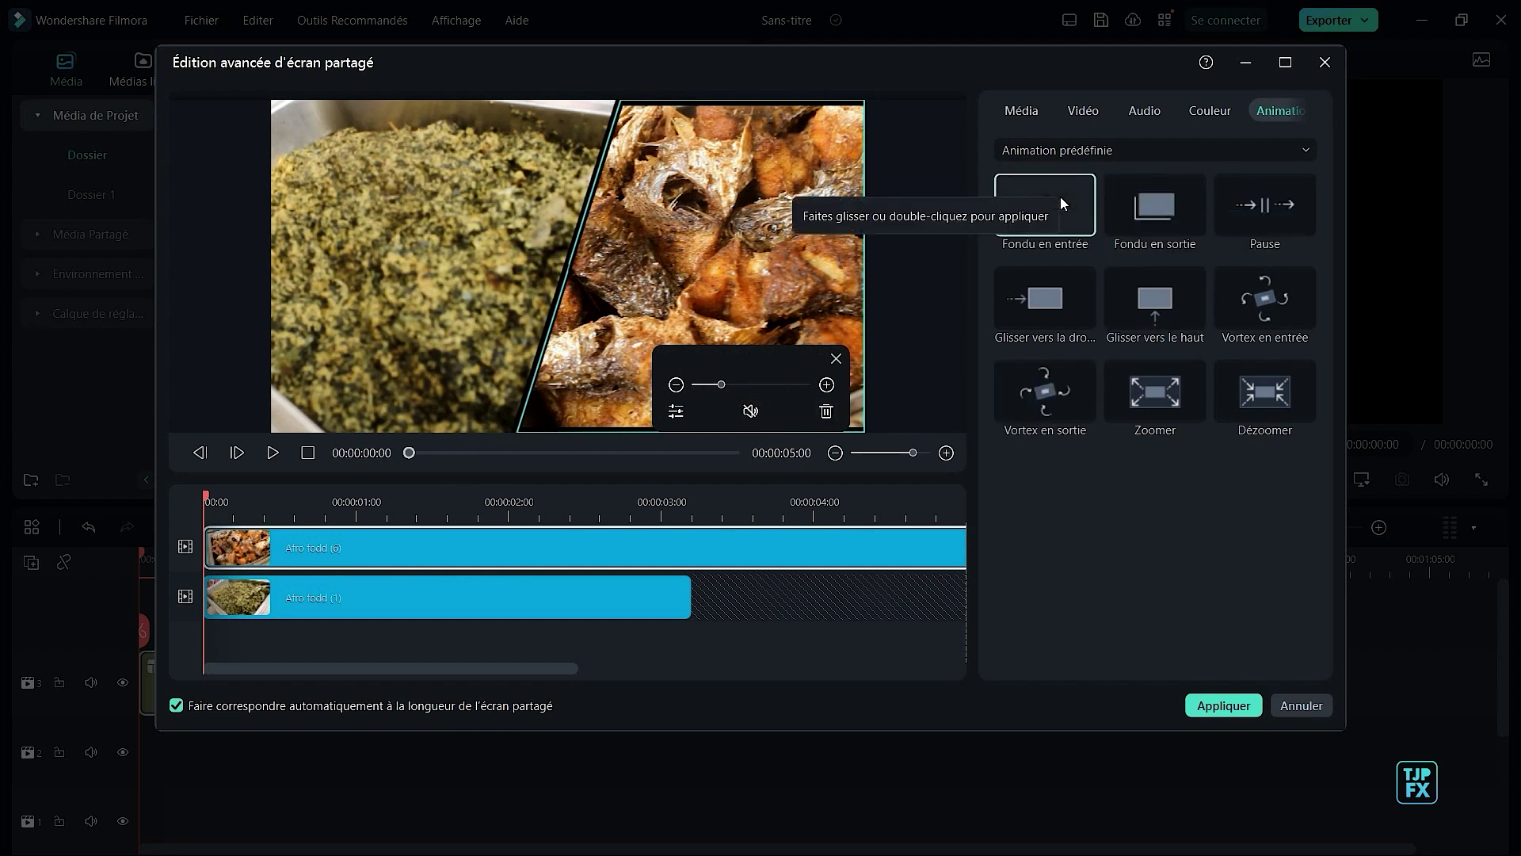
Apply the Fondu en entrée animation to Afro fodd (6) and the Glisser vers le haut animation to Afro fodd (1).
double_click(1062, 197)
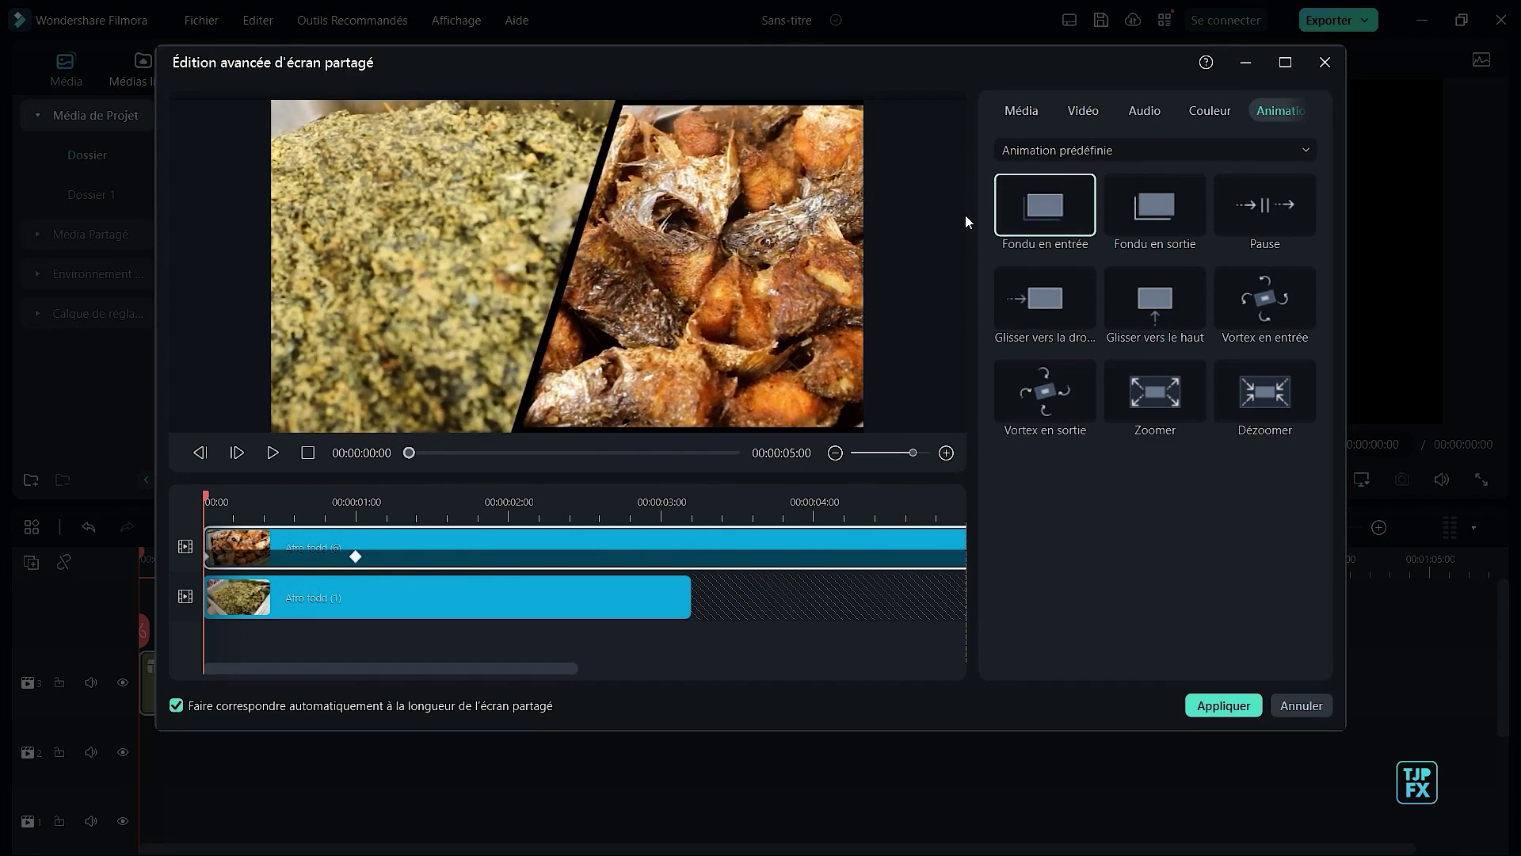
left_click(486, 242)
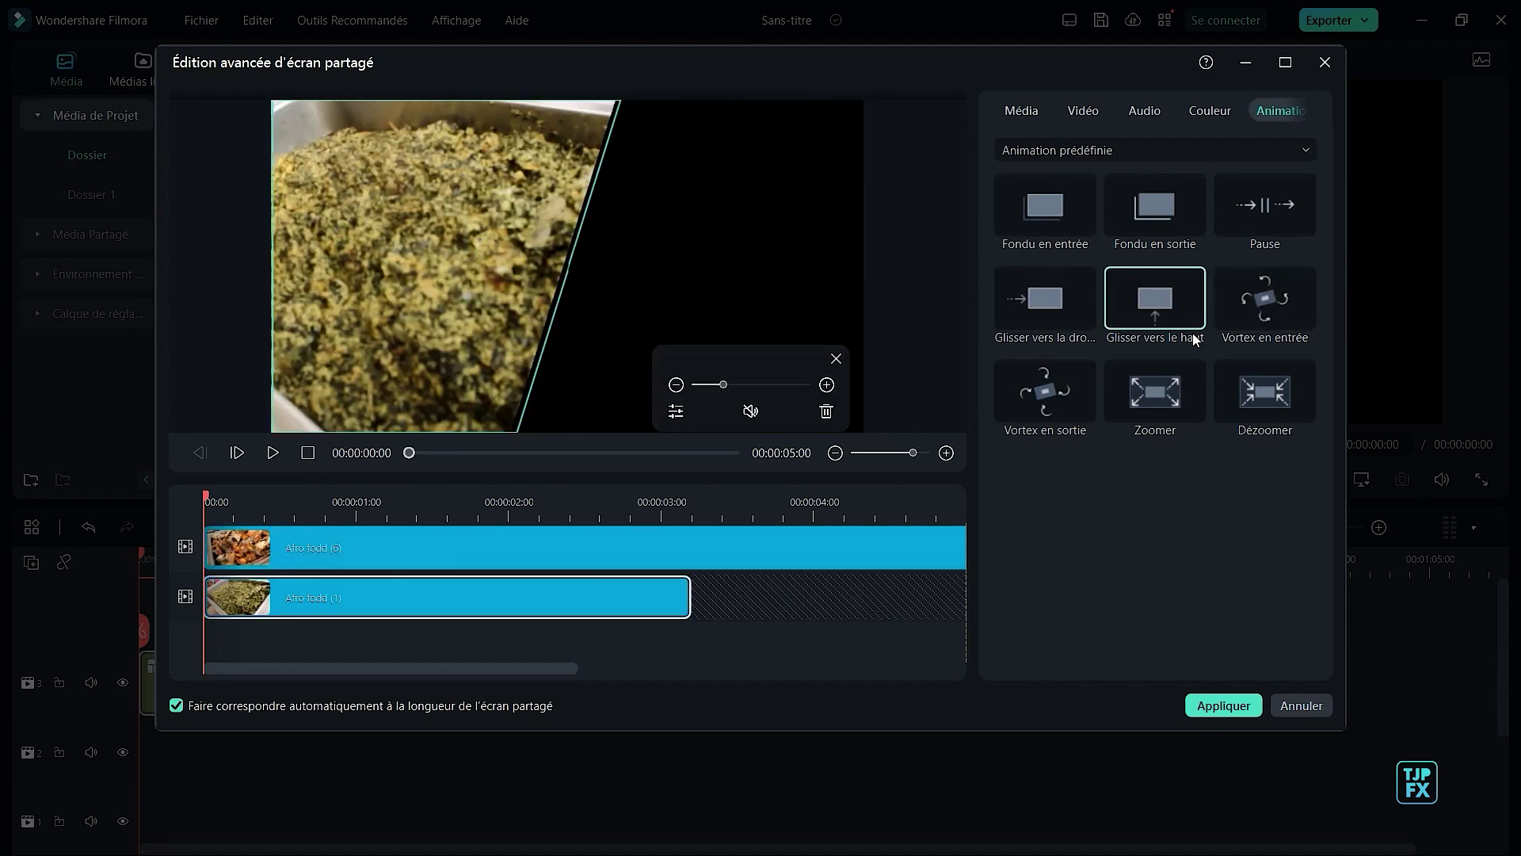
left_click(1138, 299)
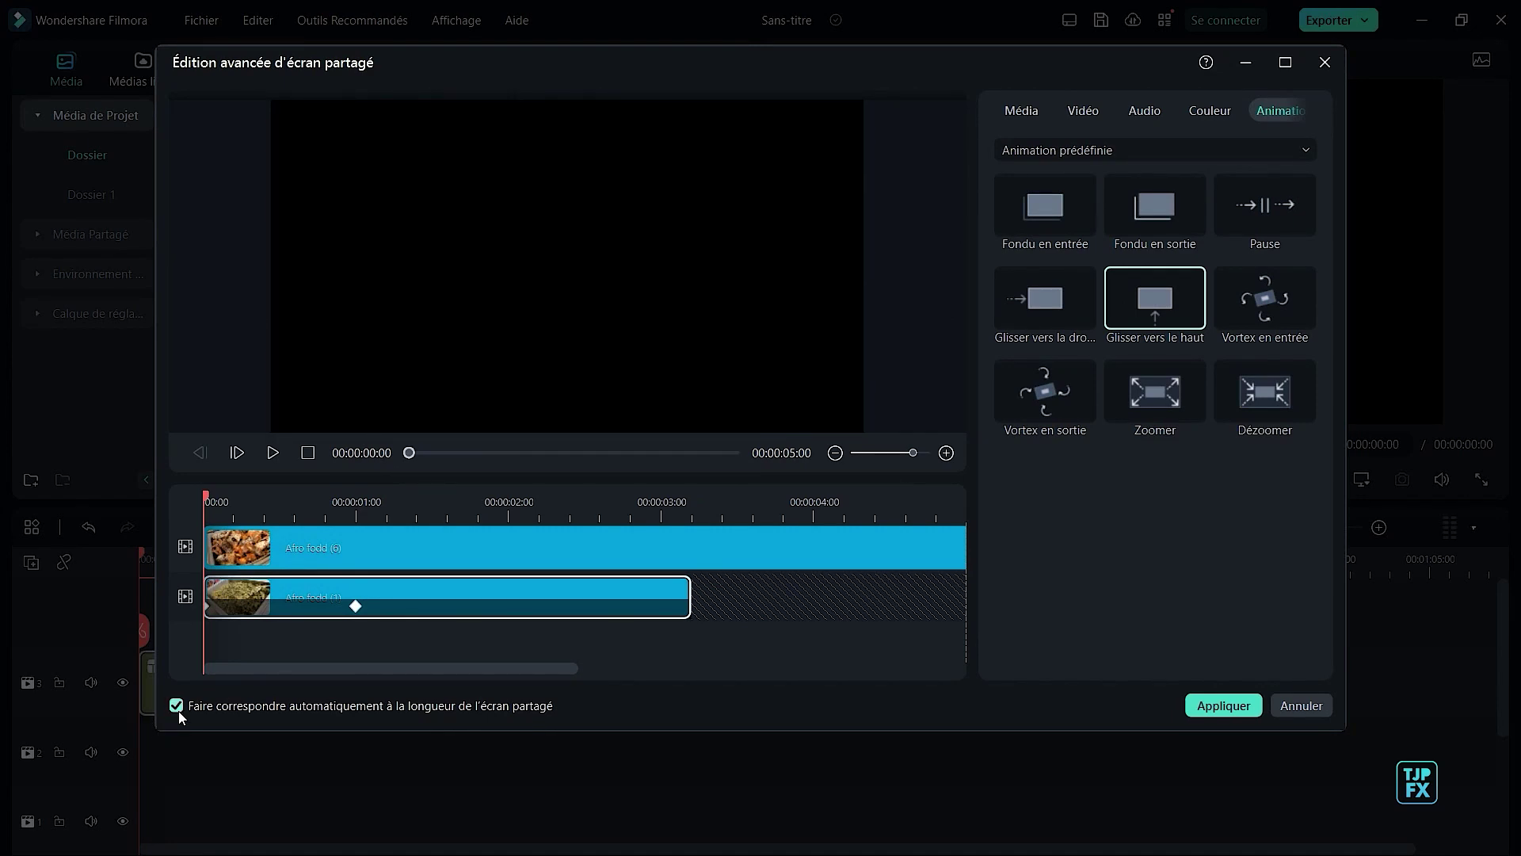
Turn off automatic matching to the split screen length, check both clips' animation keyframes, and apply the advanced split screen edits.
left_click(238, 713)
left_click(341, 564)
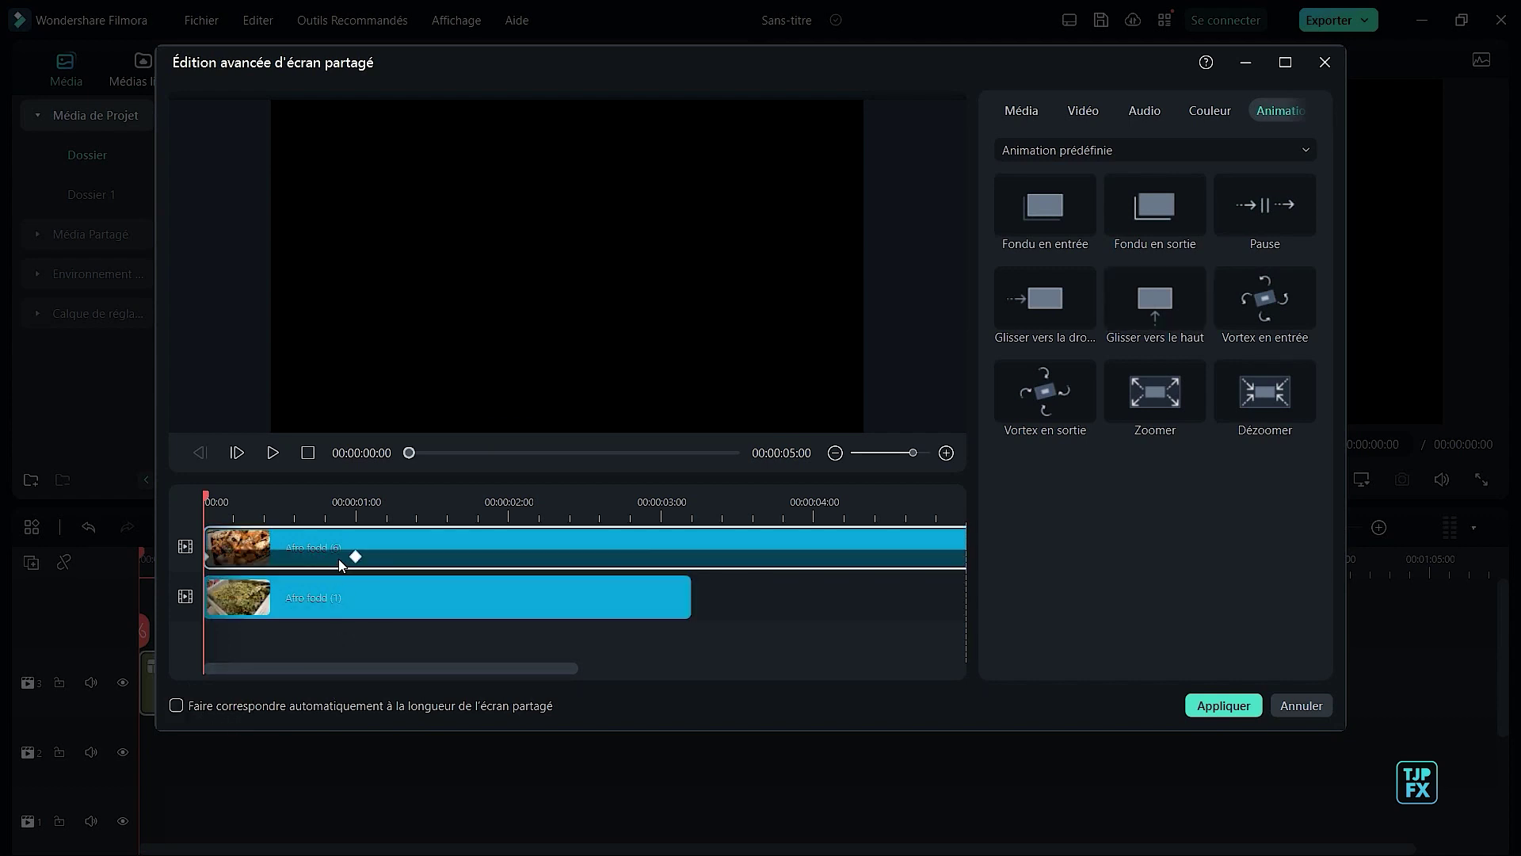
left_click(293, 590)
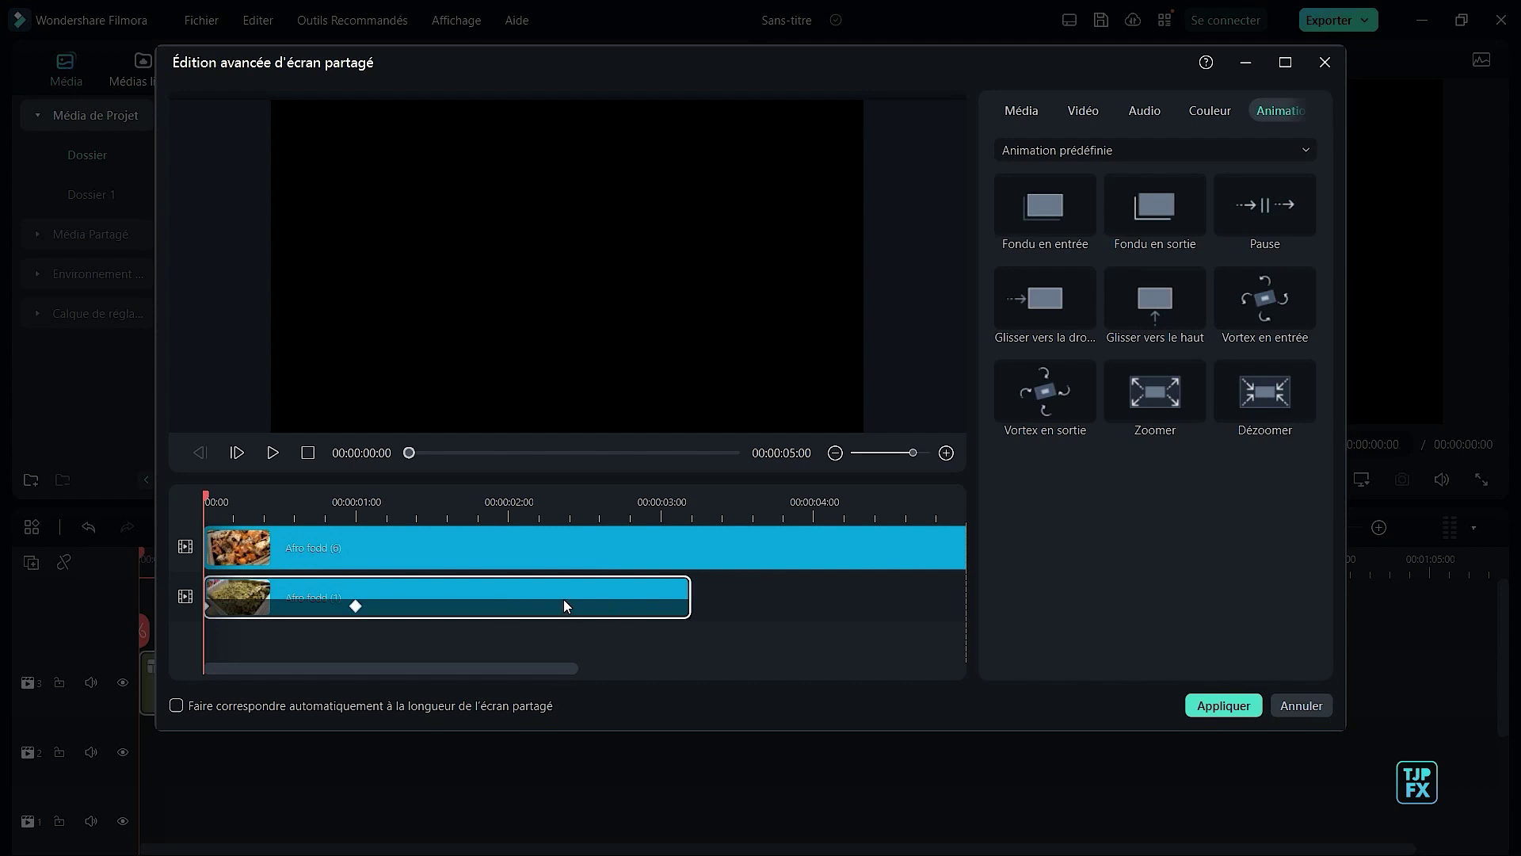
left_click(419, 558)
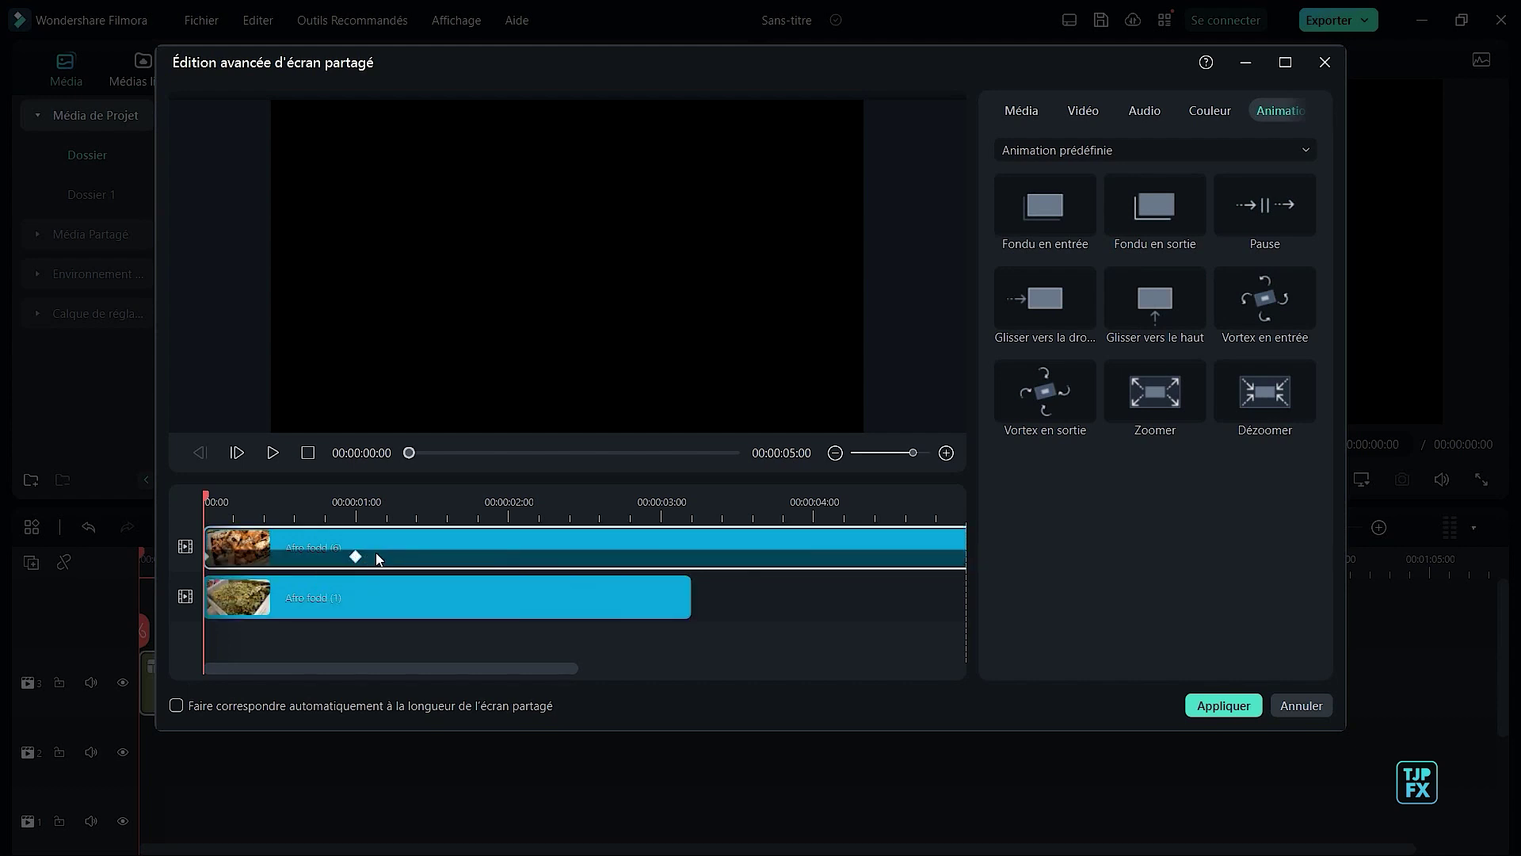
left_click(176, 706)
left_click(176, 706)
left_click(1224, 705)
Preview the split screen at 00:00:02:11 and extend its clip on track 3 to about 00:00:10:15.
left_click(181, 585)
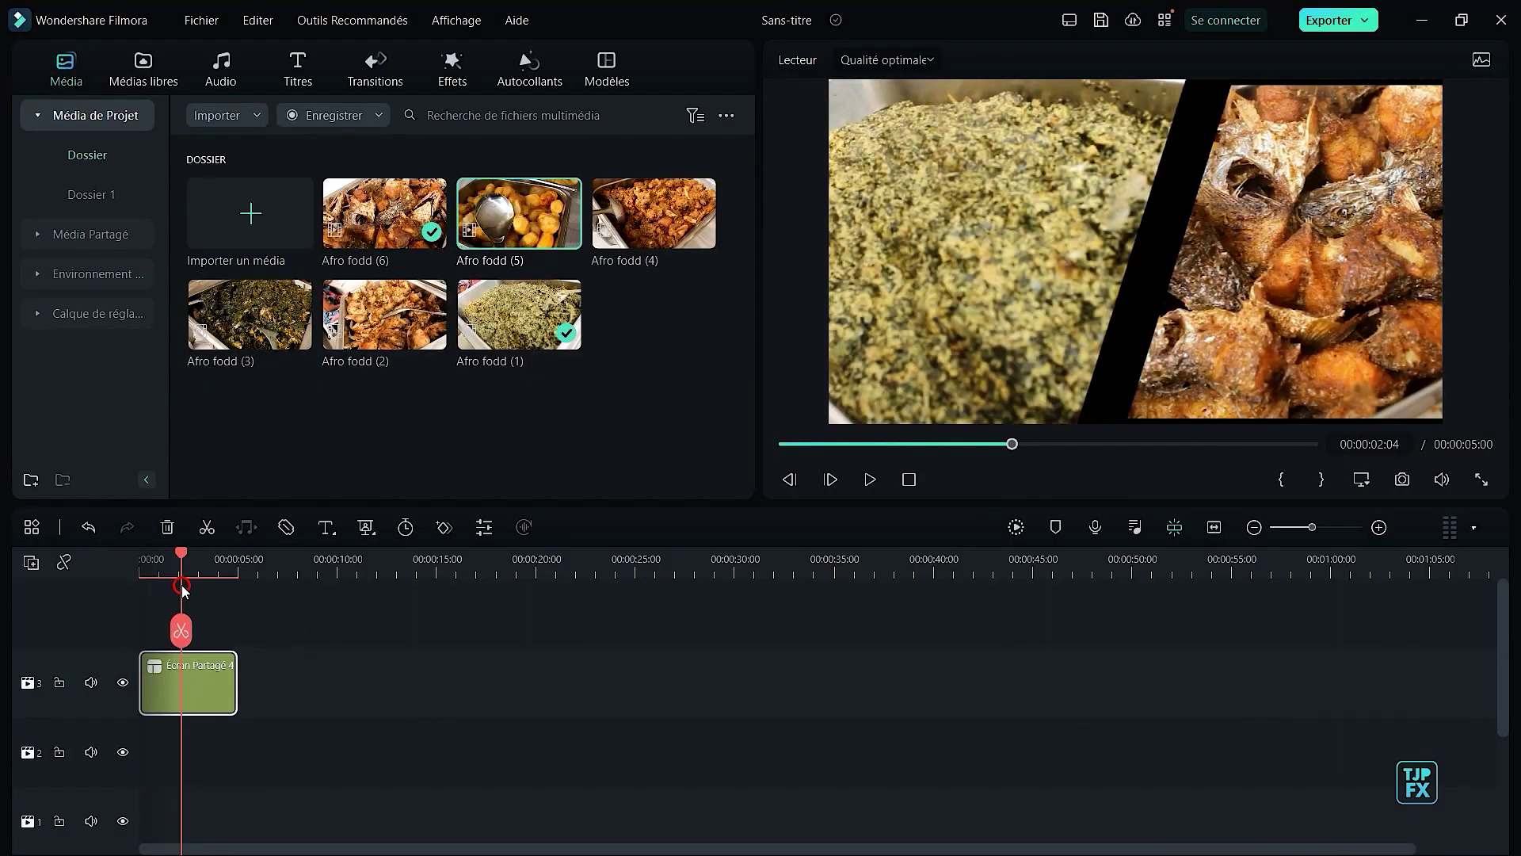
left_click_drag(182, 586, 188, 594)
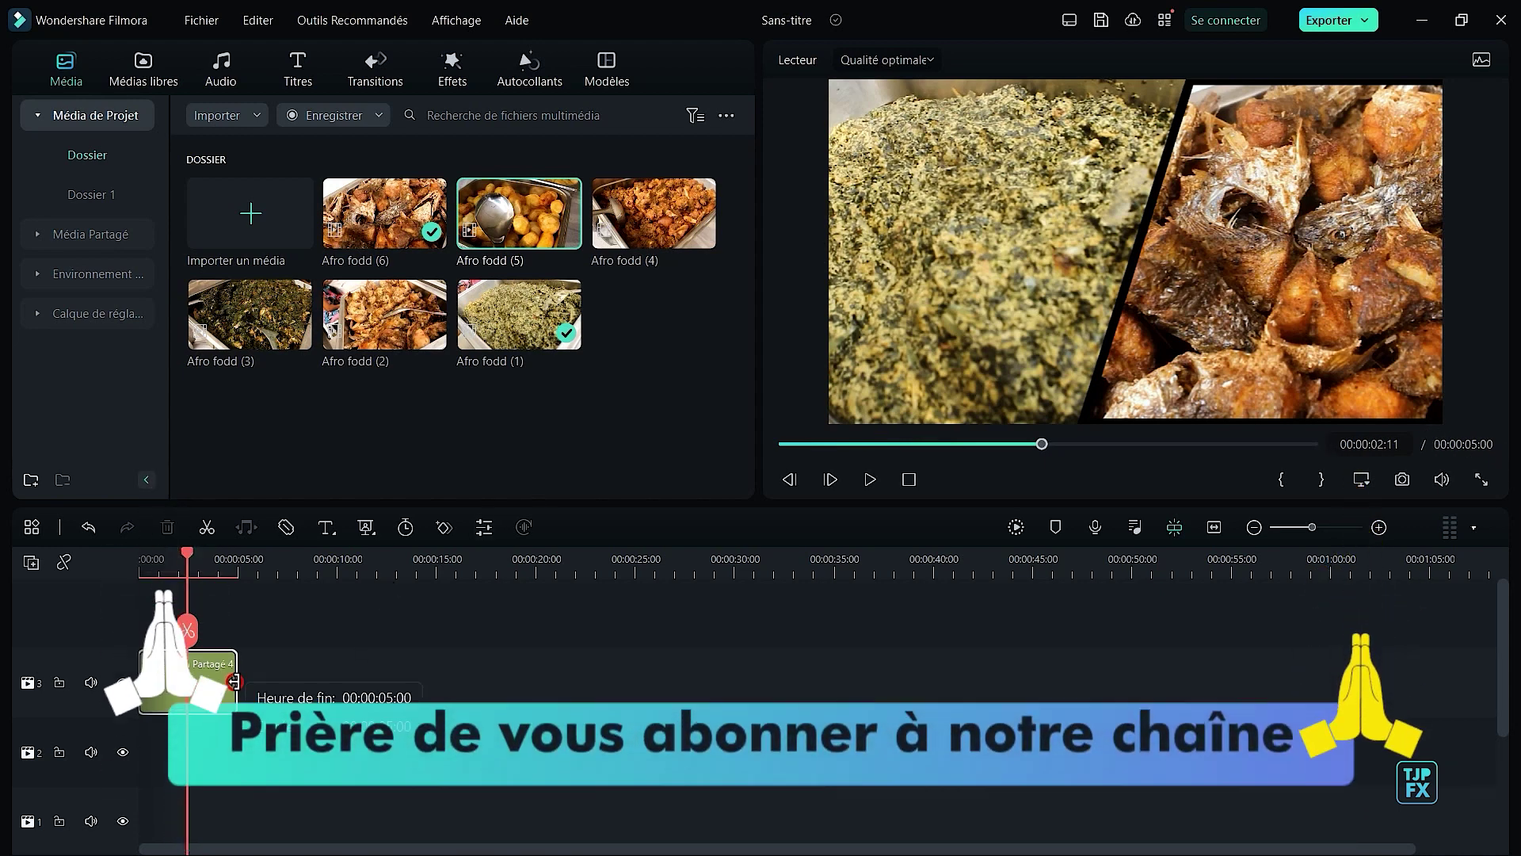
left_click_drag(235, 681, 348, 694)
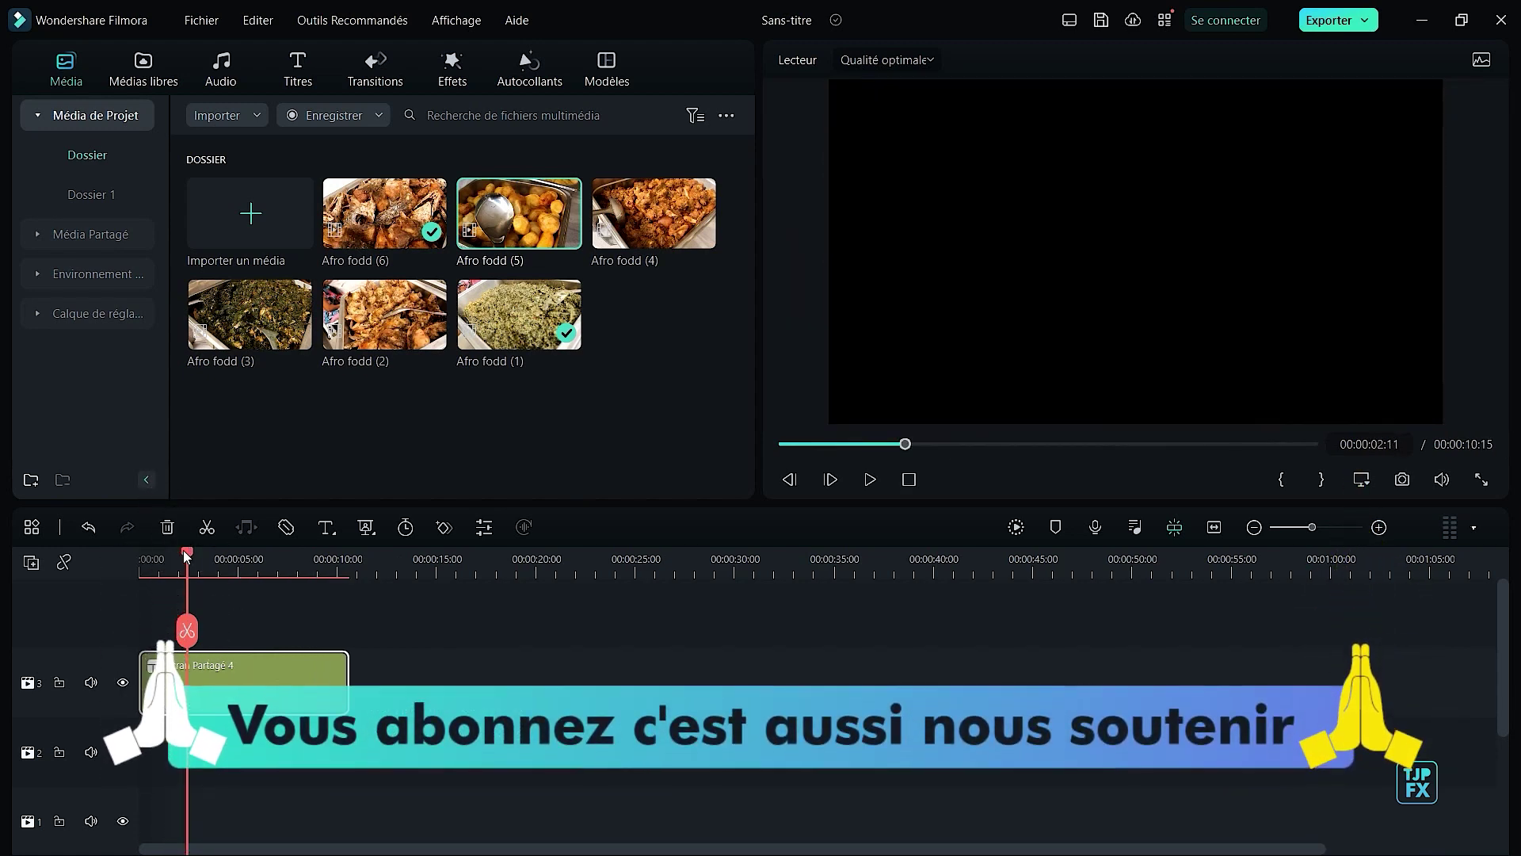